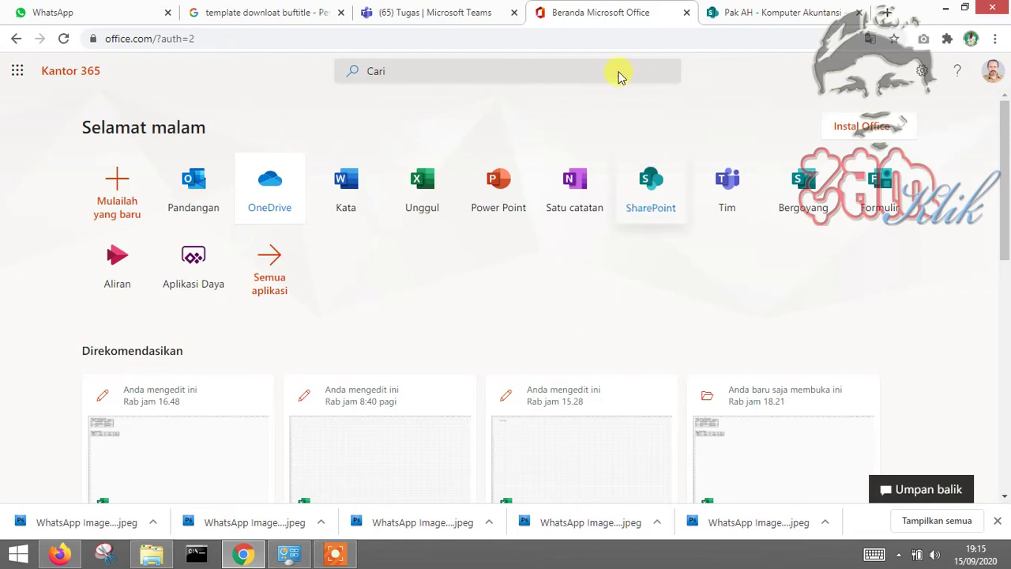
pyautogui.click(456, 15)
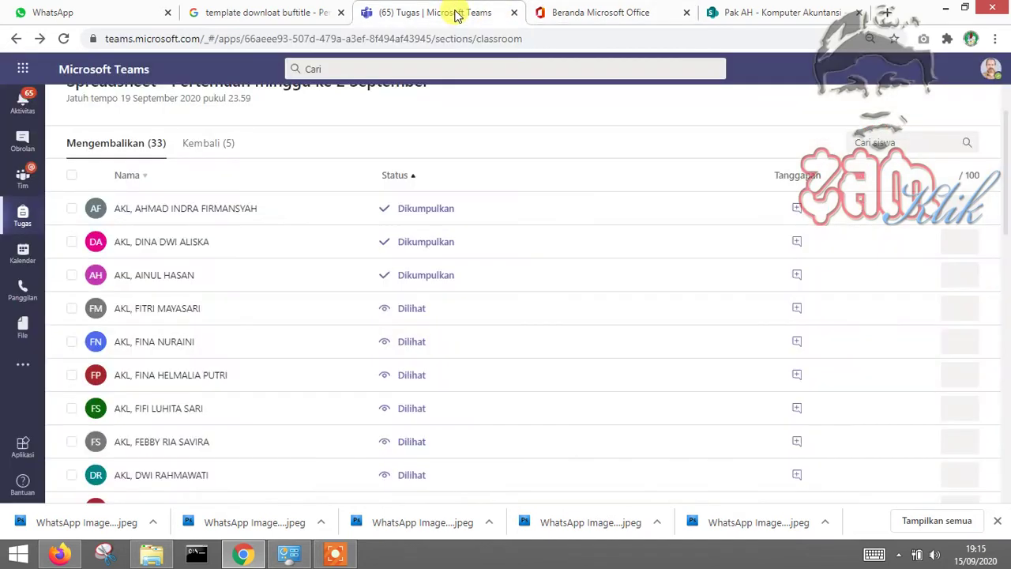
pyautogui.click(628, 13)
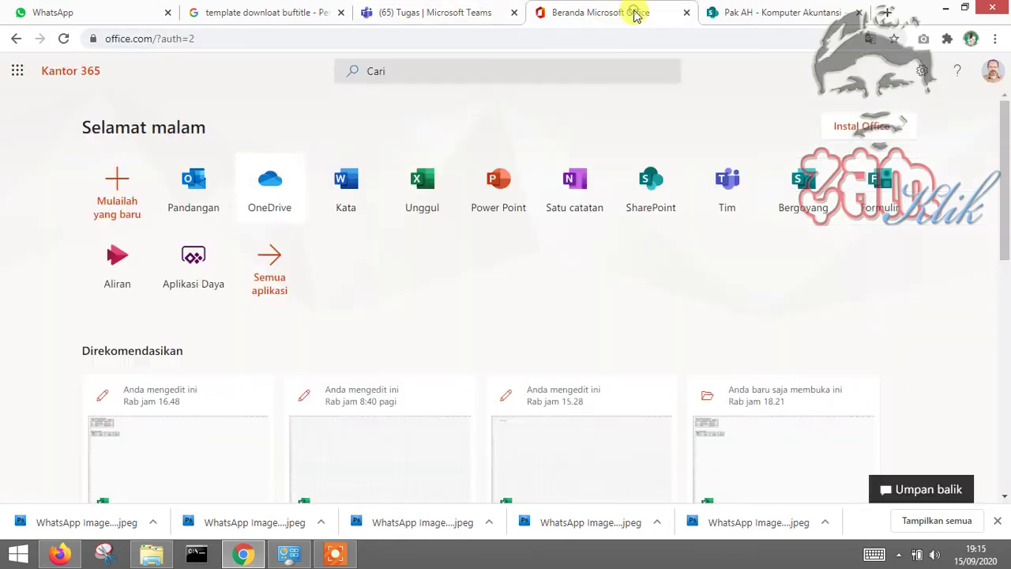
pyautogui.click(452, 14)
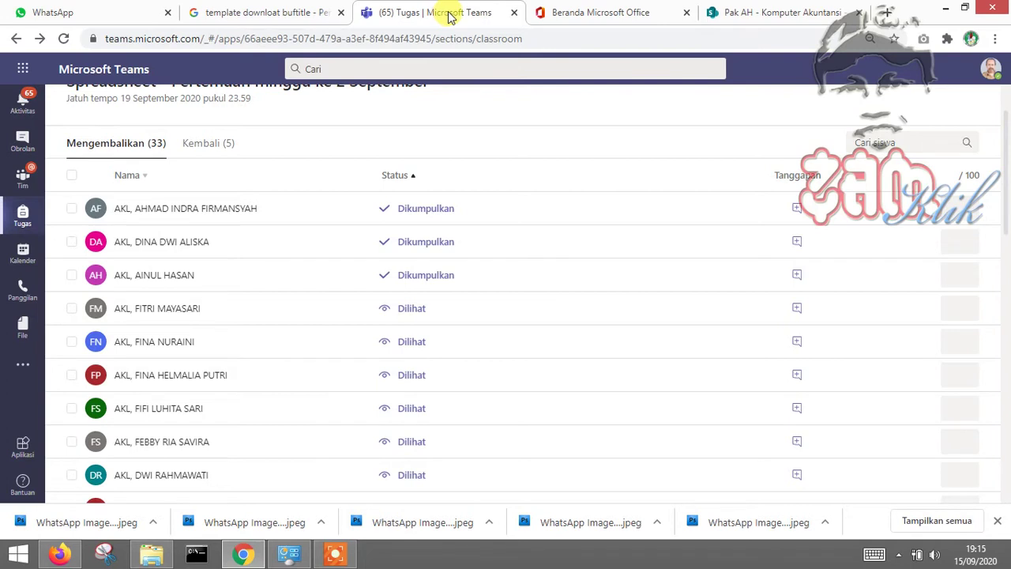
pyautogui.scroll(2, 126, 178)
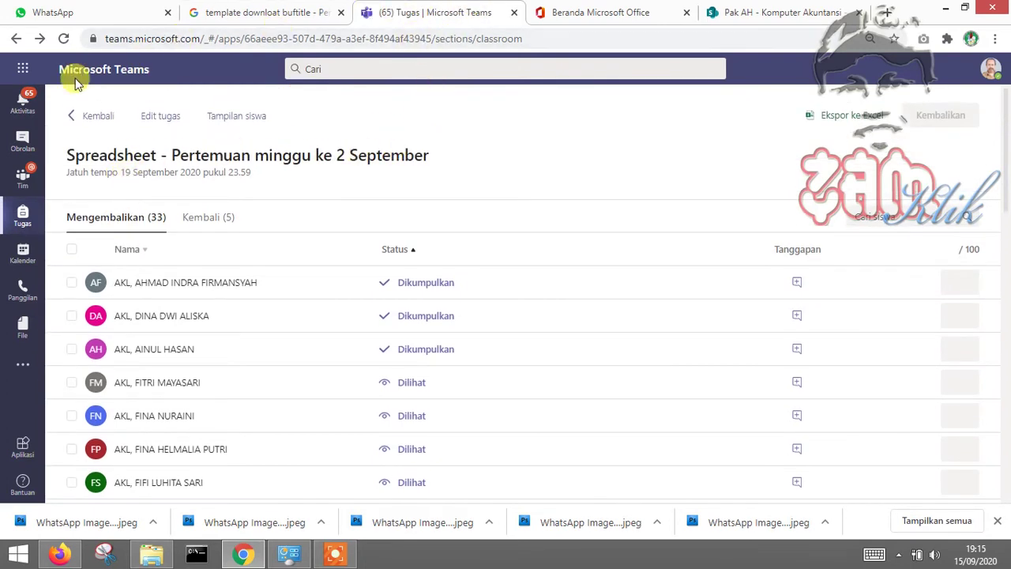
pyautogui.click(574, 14)
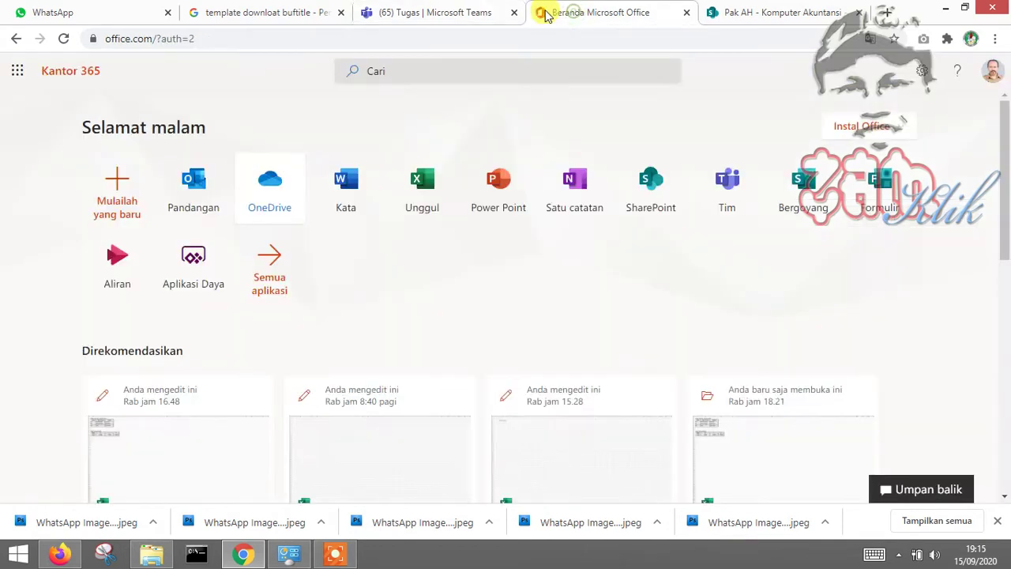
# Step: Close the open Microsoft Teams page and launch Teams again from the Office 365 home page
pyautogui.click(484, 13)
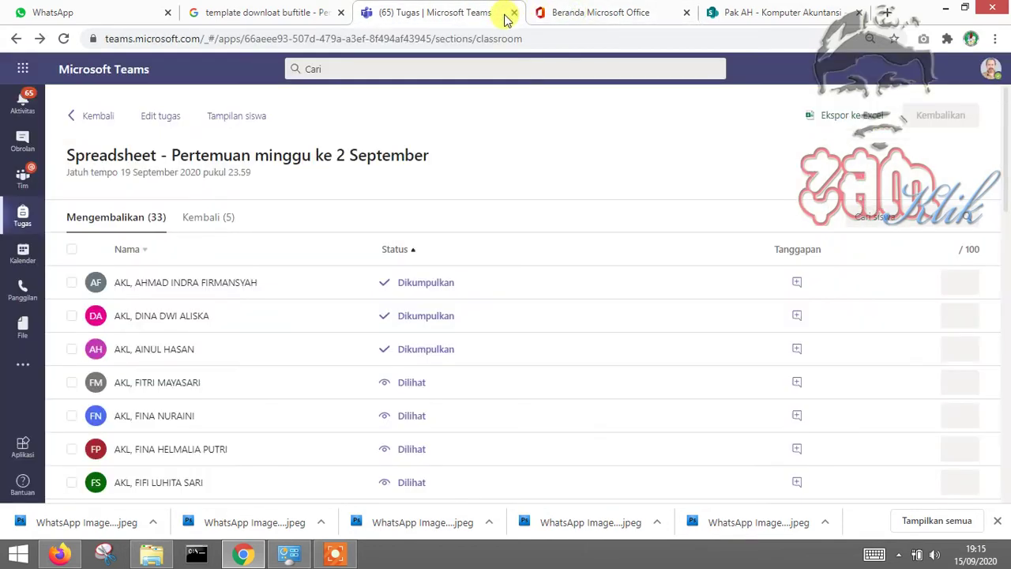
pyautogui.click(514, 13)
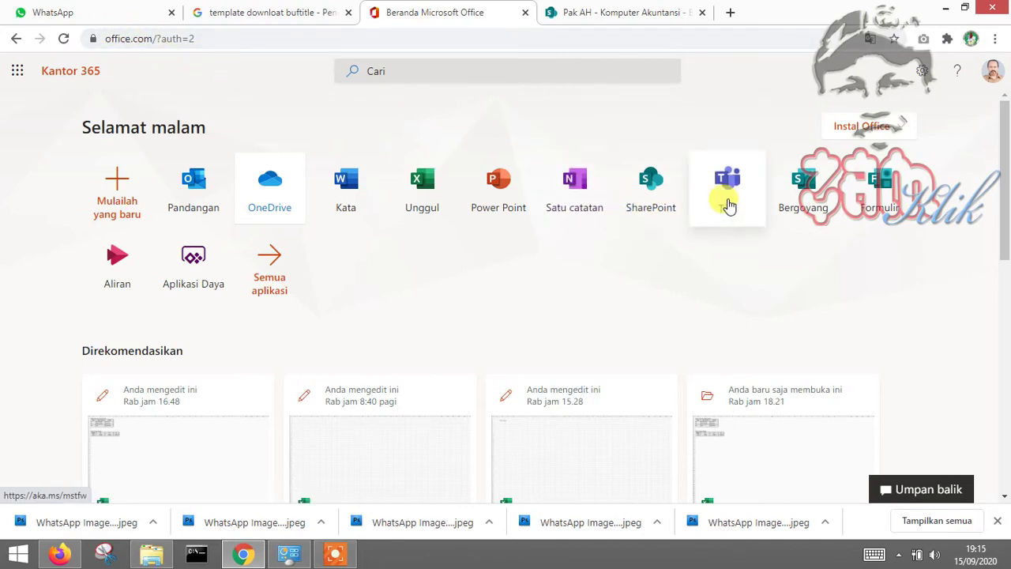
pyautogui.click(726, 202)
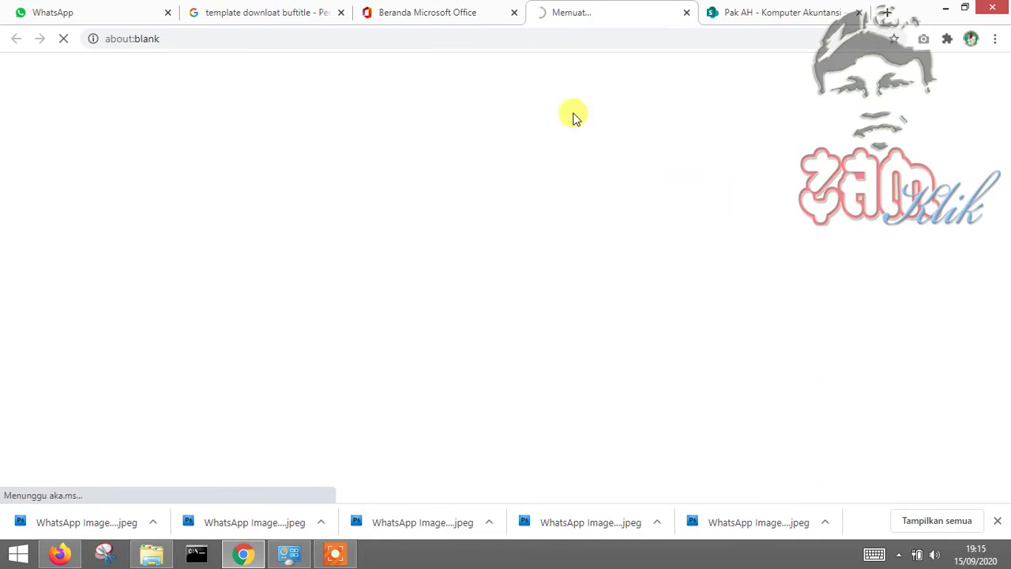
# Step: Show the Office 365 home page in its original English, and restore the Indonesian translation
pyautogui.click(472, 16)
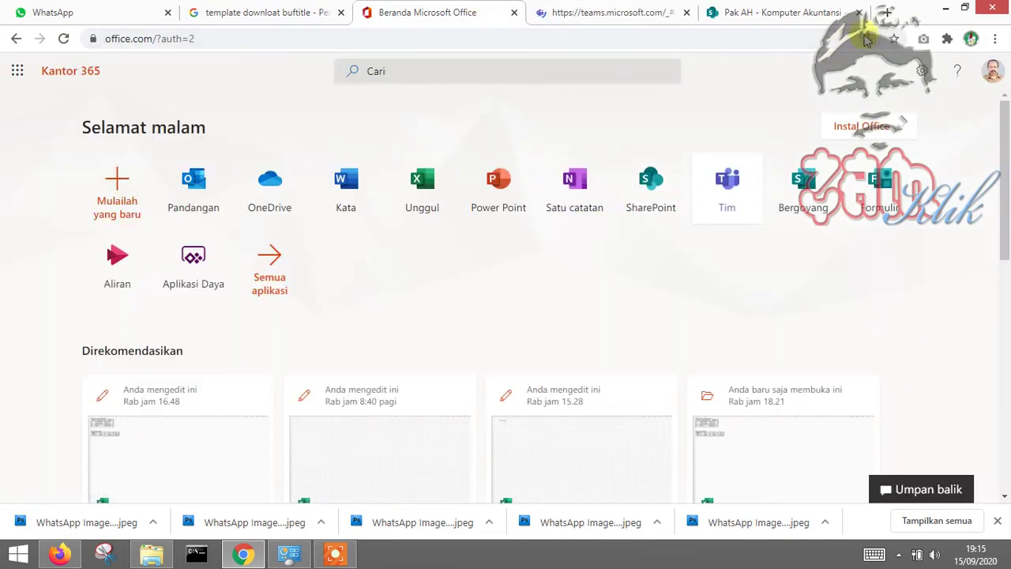
pyautogui.click(659, 67)
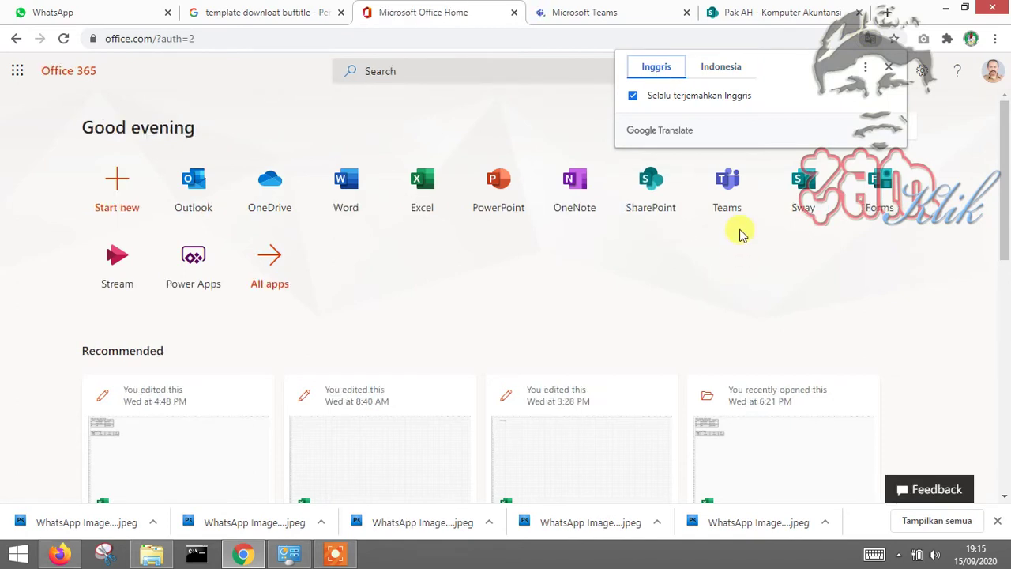
pyautogui.click(720, 77)
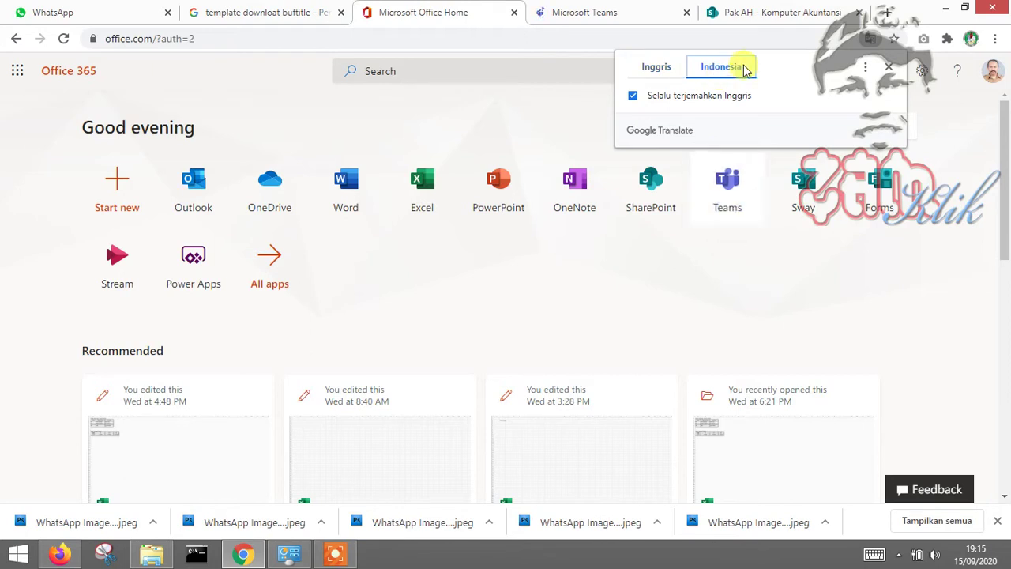
pyautogui.click(718, 276)
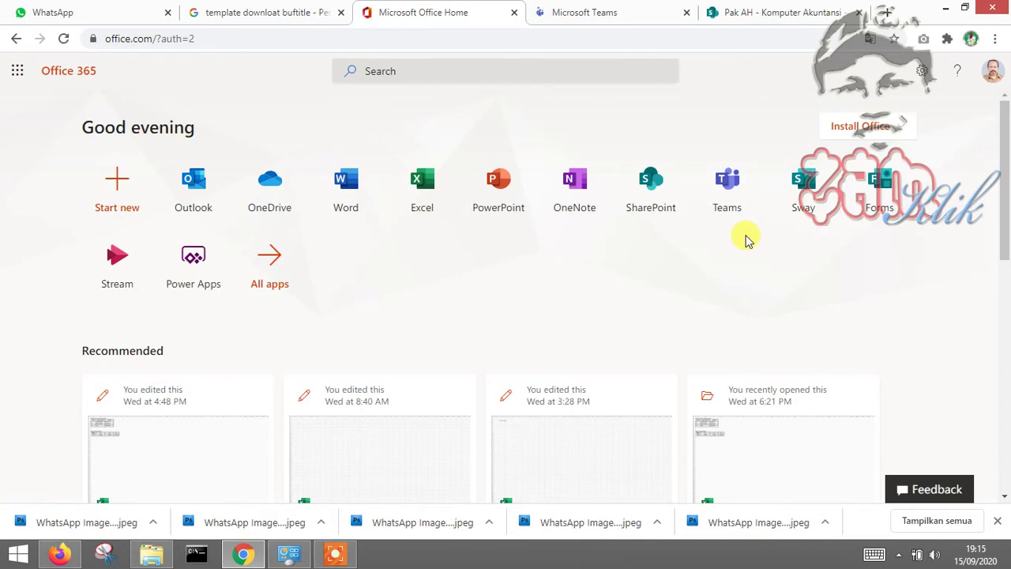
pyautogui.click(870, 38)
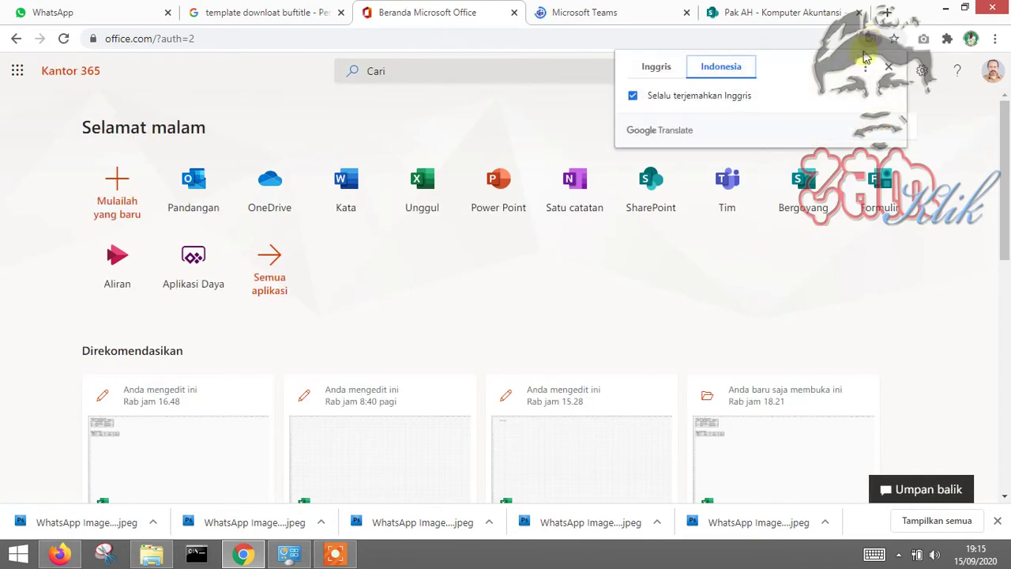
pyautogui.click(760, 282)
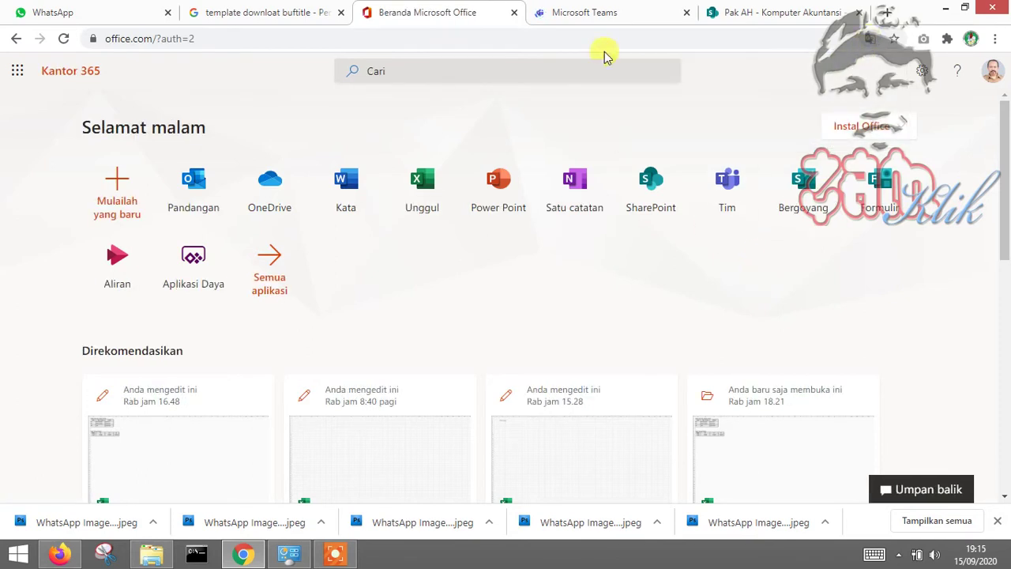
# Step: Return to the loading Microsoft Teams page and continue with the web app instead of the Windows app
pyautogui.click(582, 13)
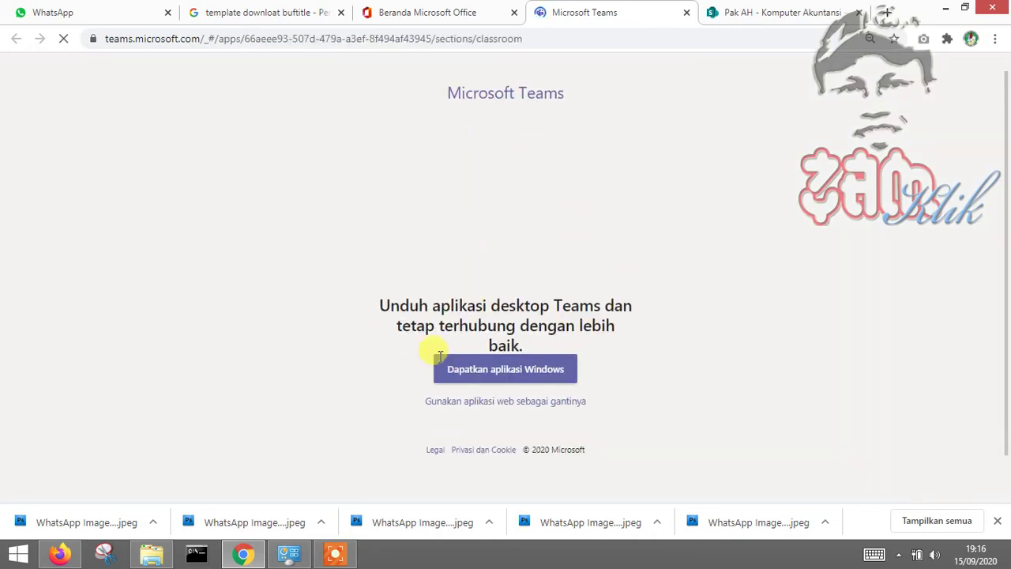
pyautogui.scroll(-1, 542, 384)
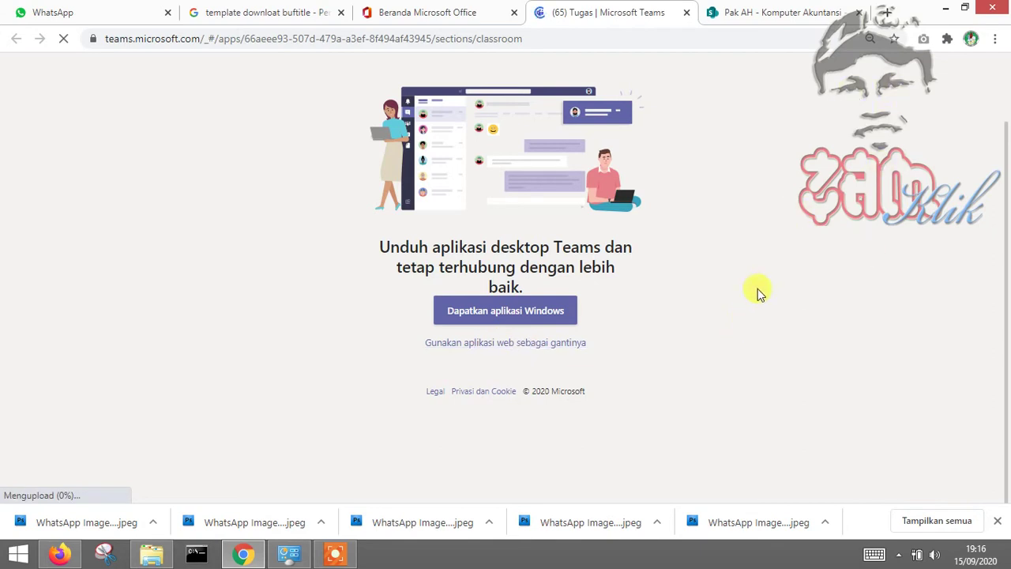
pyautogui.click(553, 345)
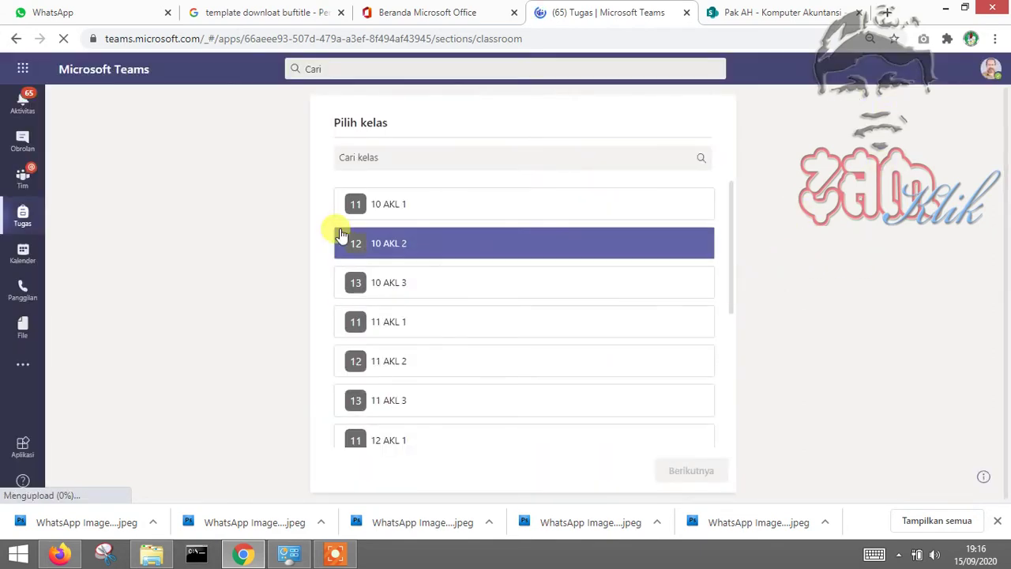
# Step: Open the teams list and look over the pinned class channels and the teams below them
pyautogui.click(26, 184)
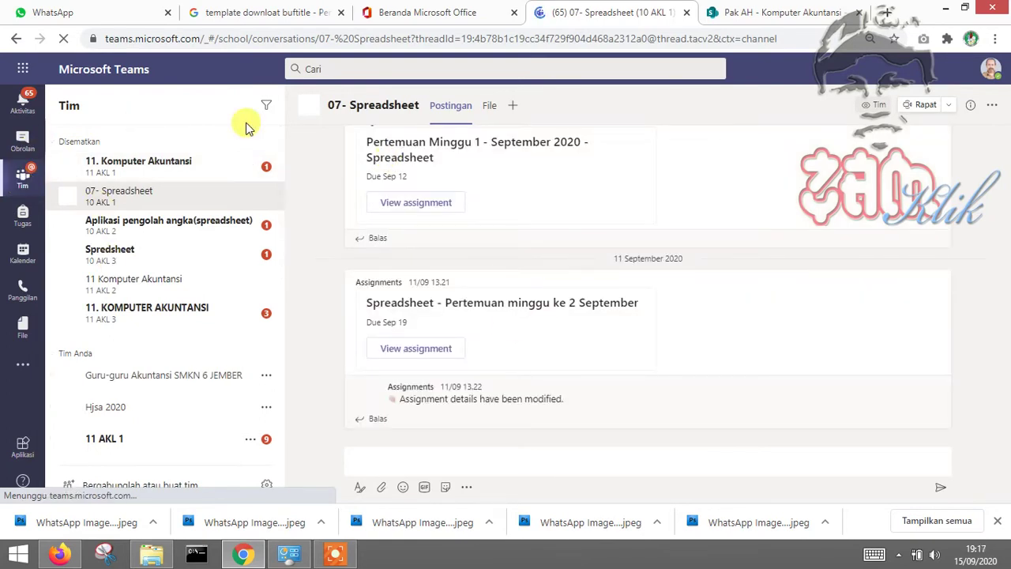
pyautogui.scroll(-2, 154, 225)
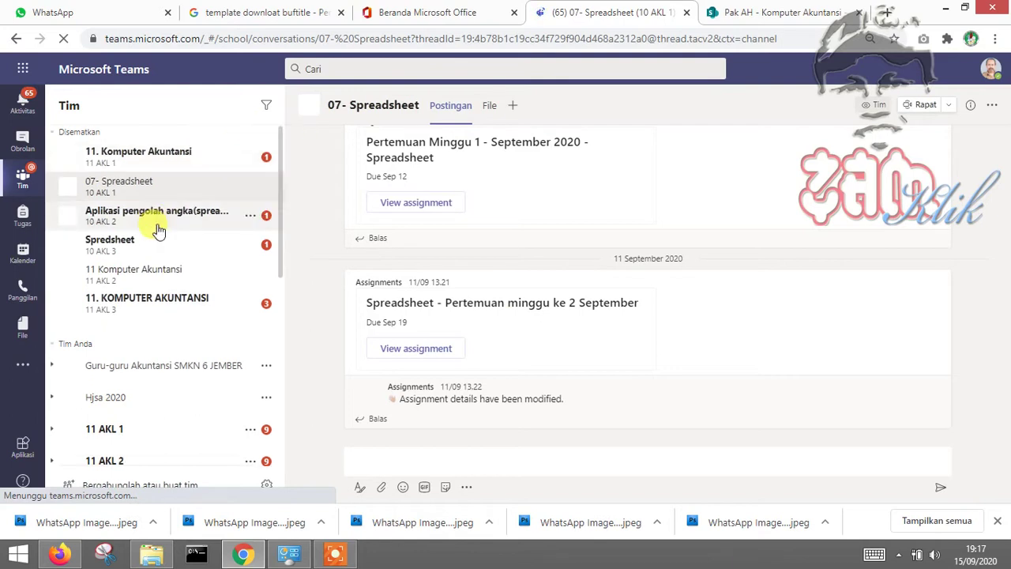
pyautogui.scroll(2, 158, 229)
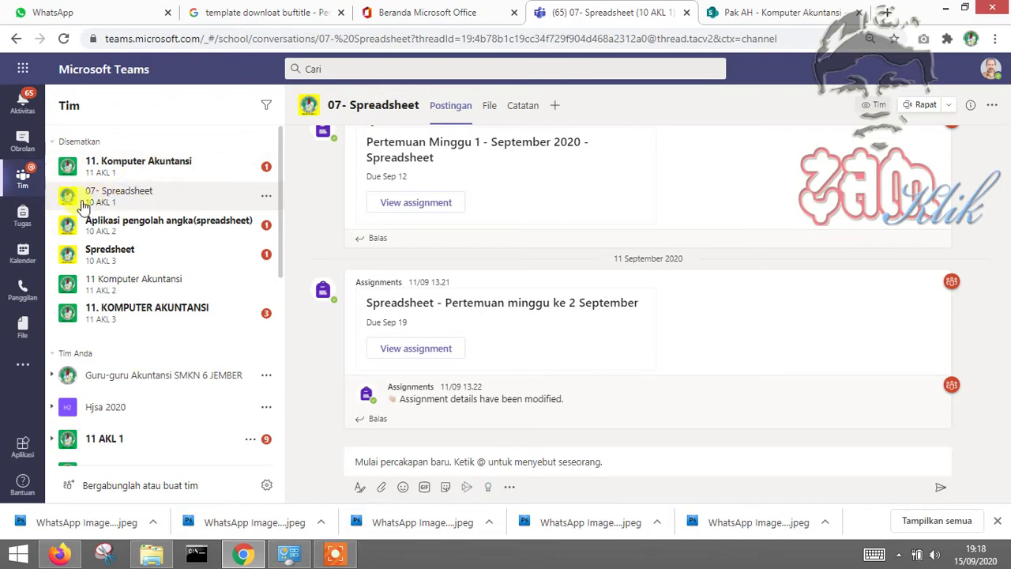
# Step: Choose class 10 AKL 1 in the assignments area and open the assignment "Spreadsheet - Pertemuan minggu ke 2 September"
pyautogui.click(25, 227)
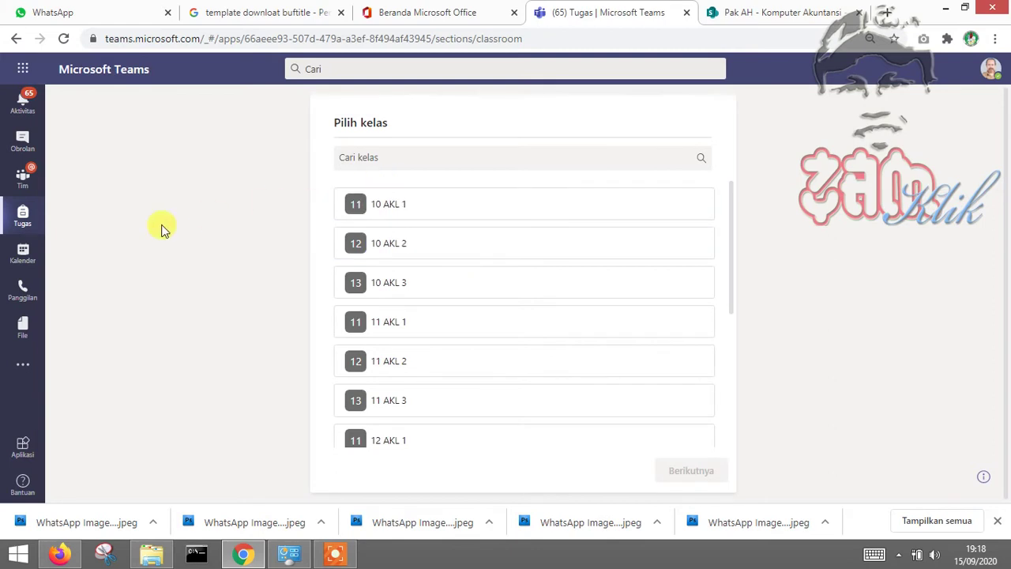
pyautogui.click(489, 207)
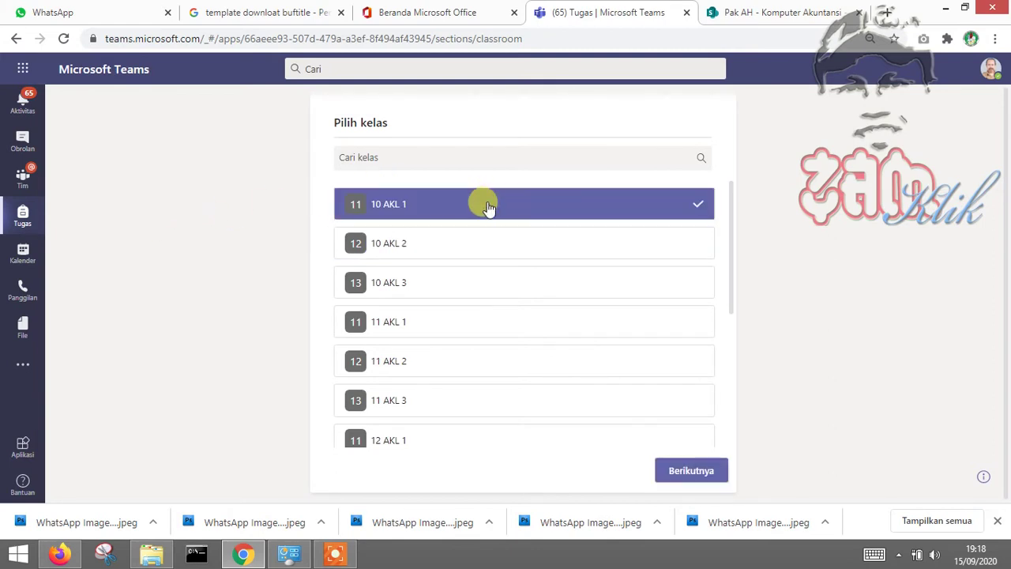
pyautogui.click(692, 471)
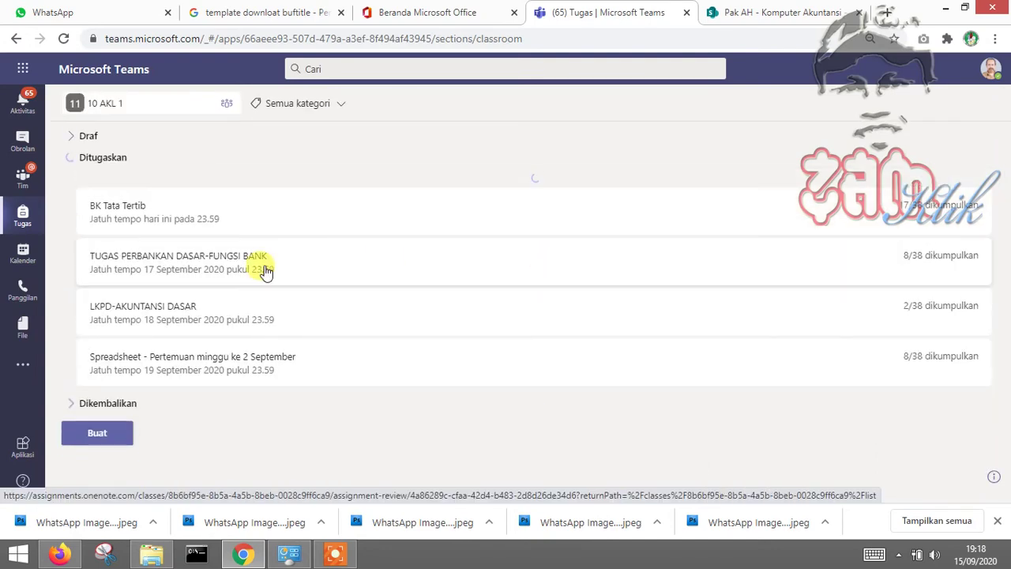
pyautogui.scroll(-3, 253, 269)
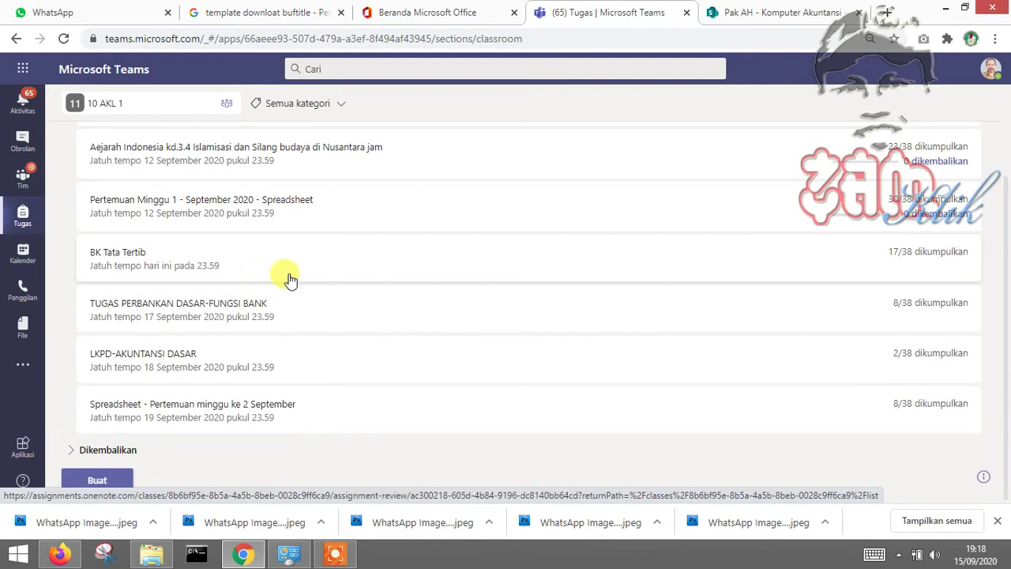
pyautogui.click(193, 422)
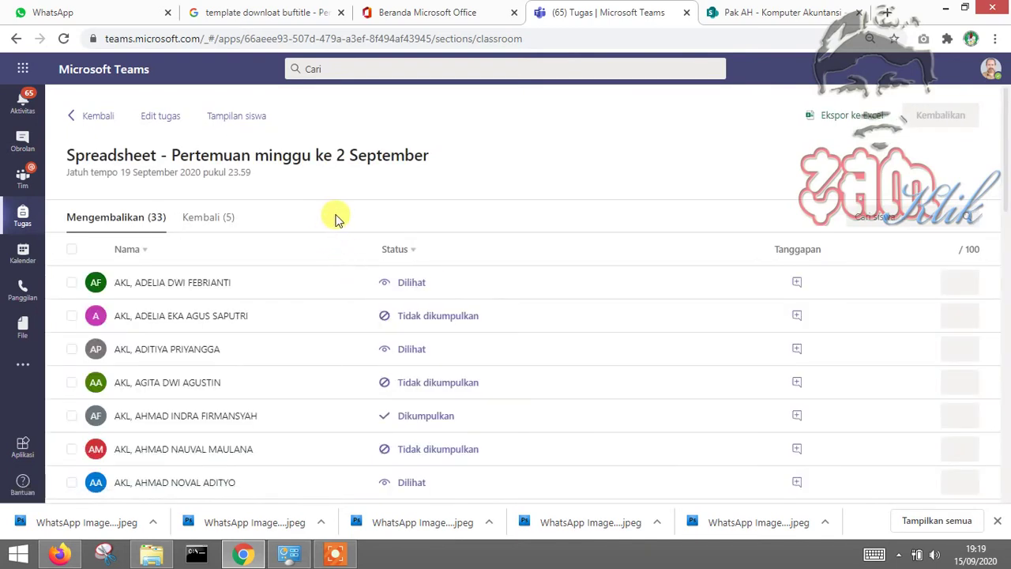
# Step: Check the assignment's student view, and sort the student list by status to put turned-in work first
pyautogui.click(234, 113)
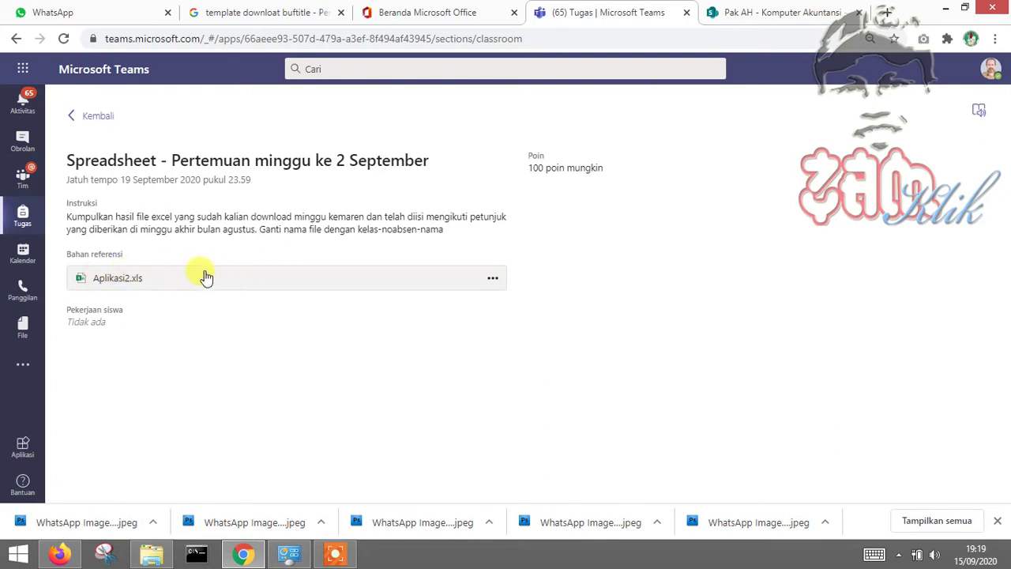
pyautogui.click(72, 120)
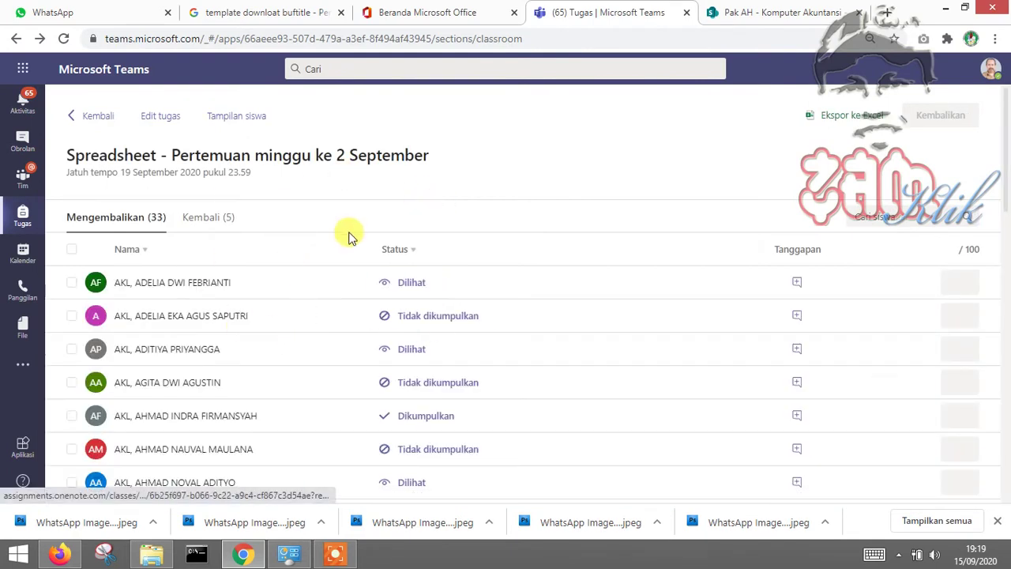
pyautogui.click(507, 259)
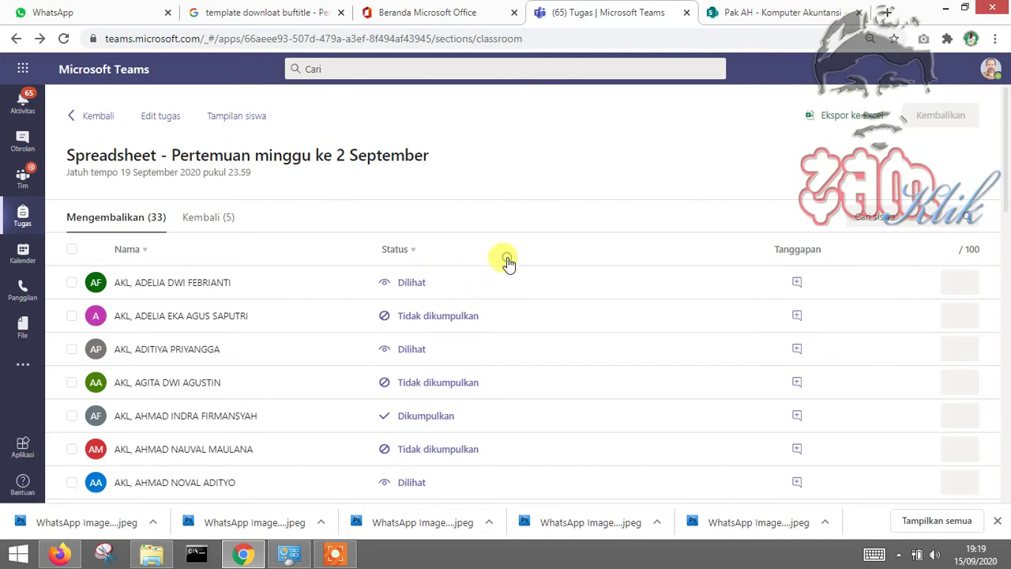
pyautogui.click(419, 251)
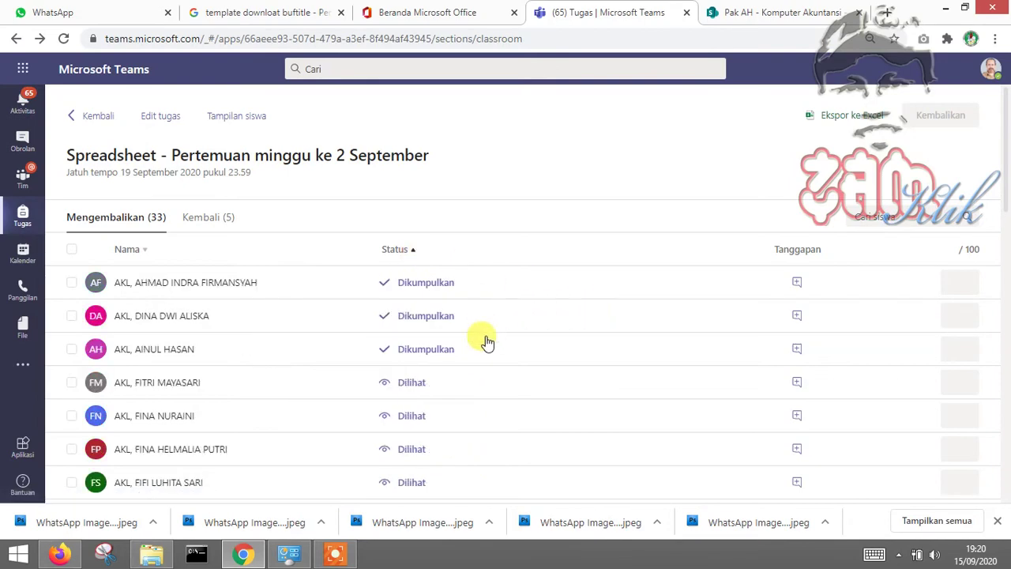
pyautogui.scroll(-5, 512, 343)
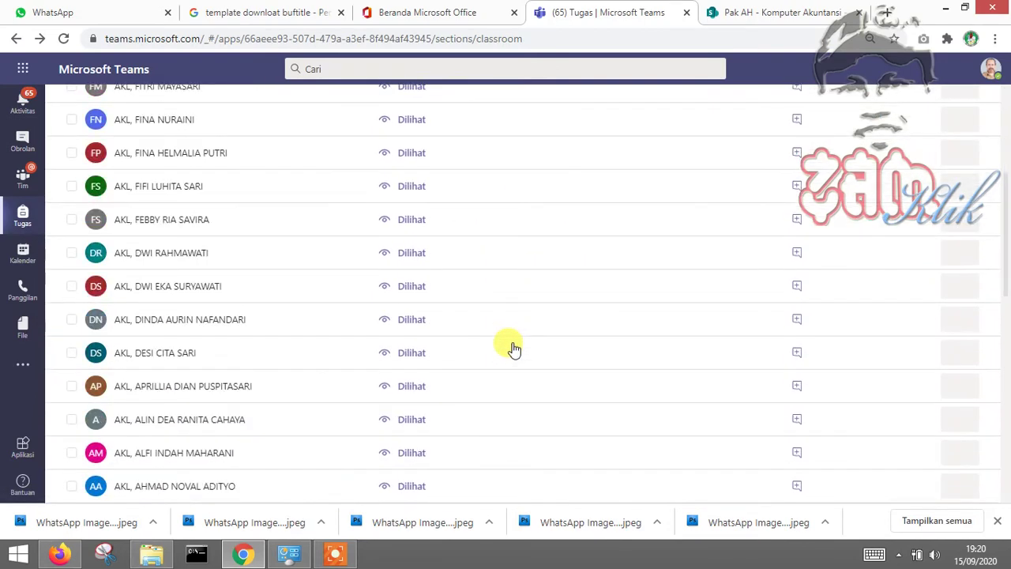
pyautogui.scroll(5, 510, 342)
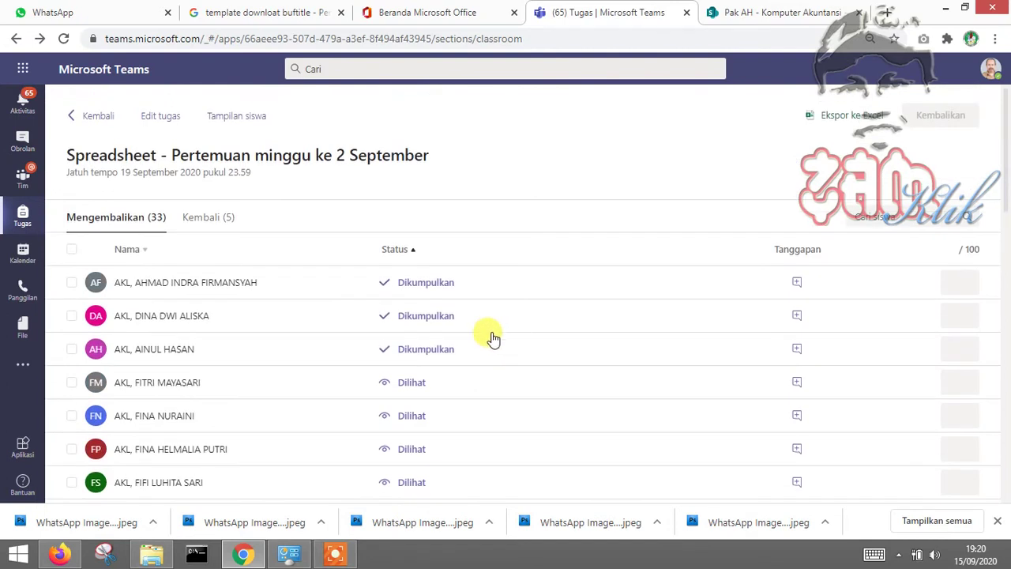
# Step: Open the first turned-in student's workbook and examine the hotel guest table on the Tabel Input sheet through its summary rows
pyautogui.click(437, 293)
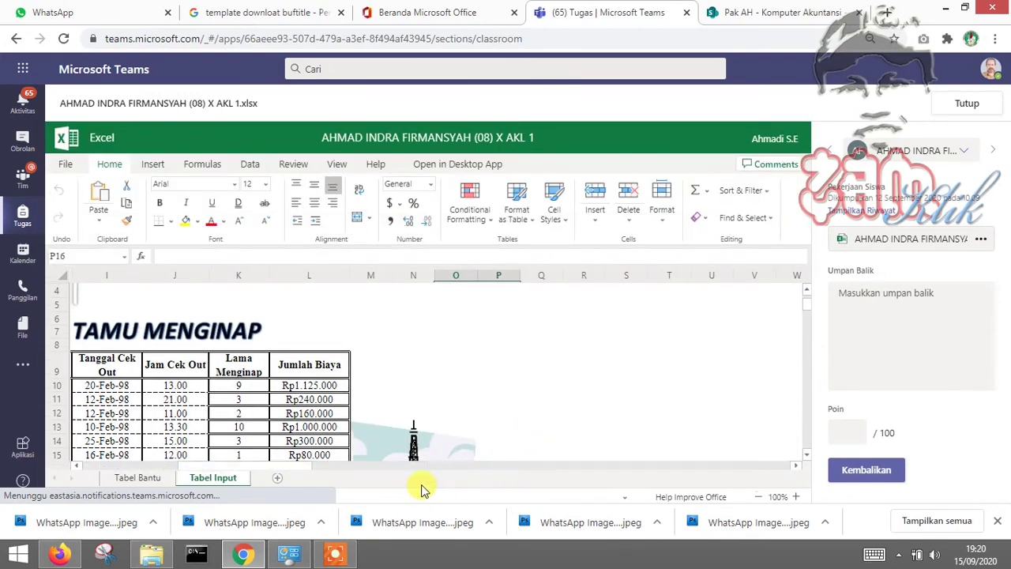
pyautogui.click(519, 469)
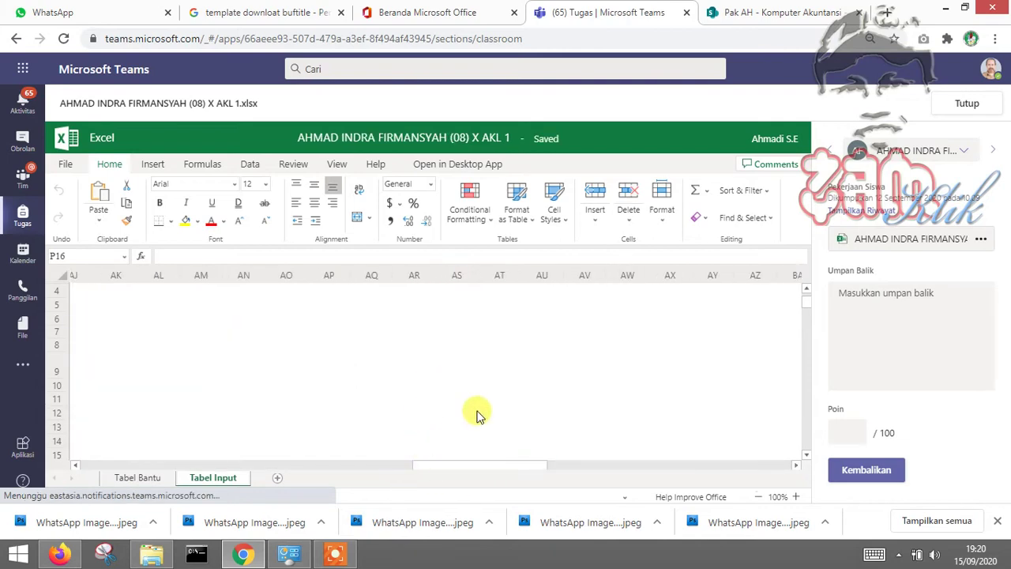
pyautogui.moveTo(477, 470); pyautogui.dragTo(418, 467)
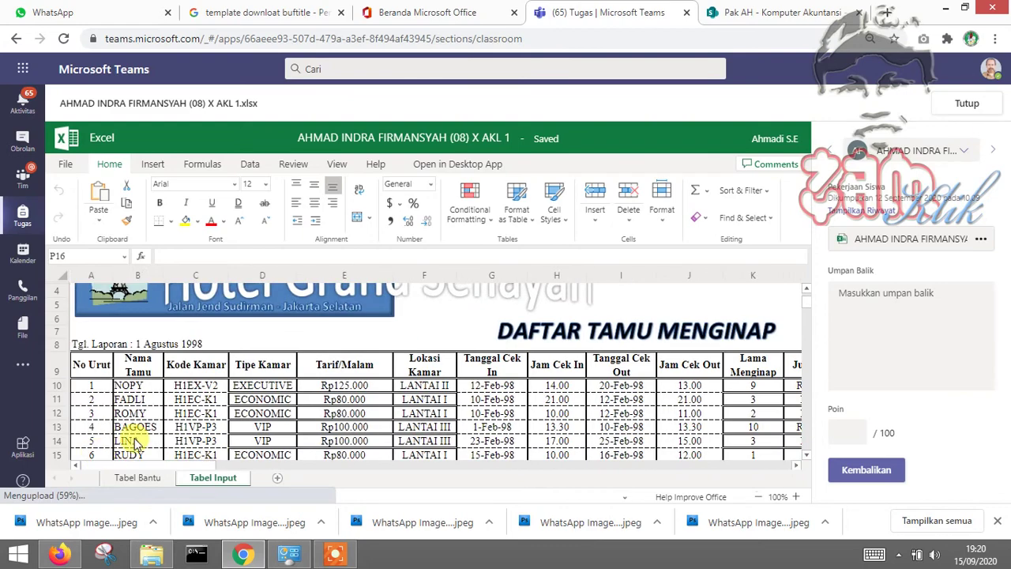
pyautogui.scroll(-2, 424, 325)
pyautogui.scroll(-3, 519, 350)
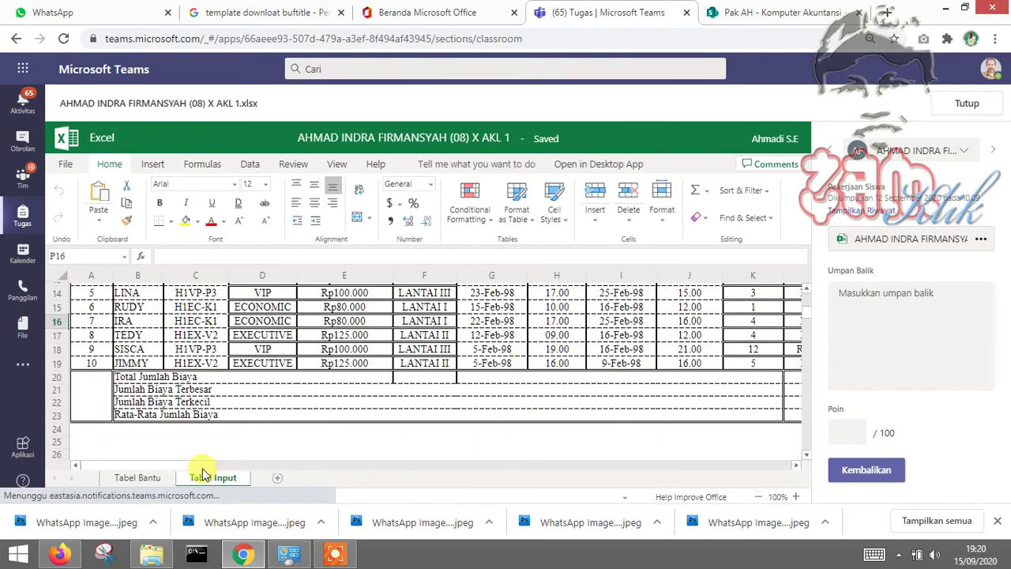
# Step: Examine the remaining columns of the first student's guest table, including the check-in and check-out dates and total costs
pyautogui.moveTo(204, 467); pyautogui.dragTo(230, 473)
pyautogui.scroll(3, 282, 405)
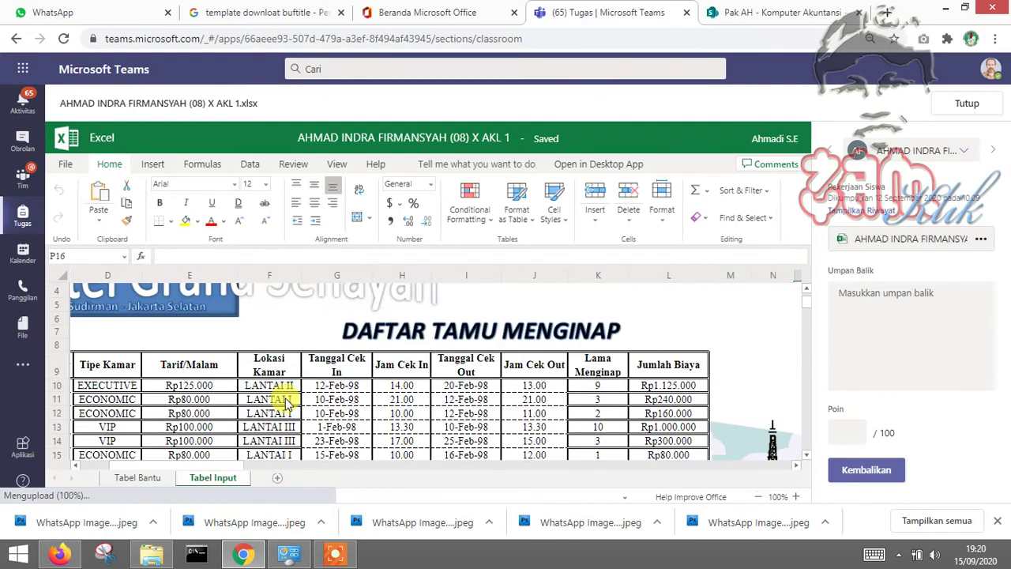
pyautogui.scroll(-2, 333, 391)
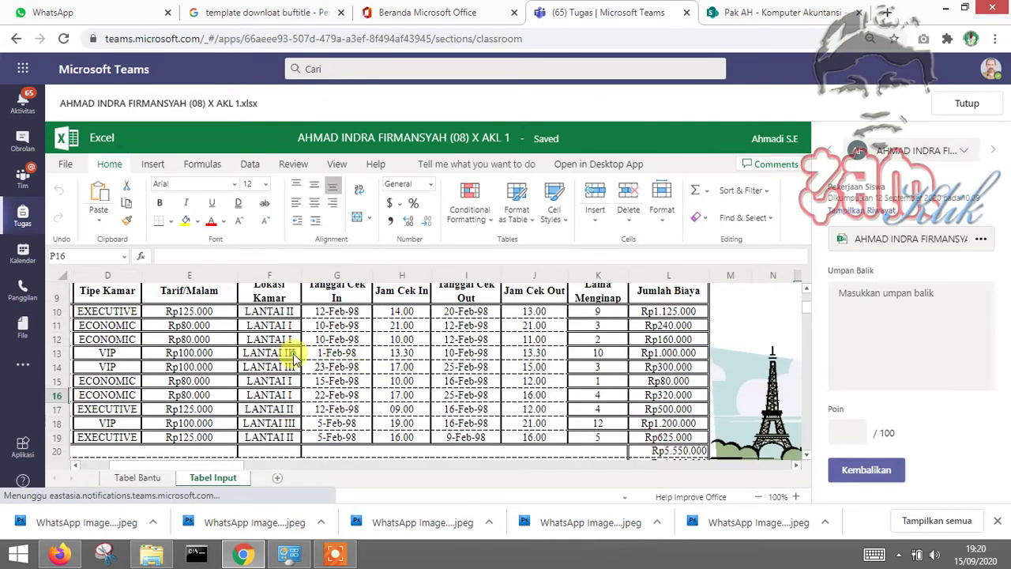
pyautogui.click(292, 353)
pyautogui.click(347, 354)
pyautogui.click(466, 326)
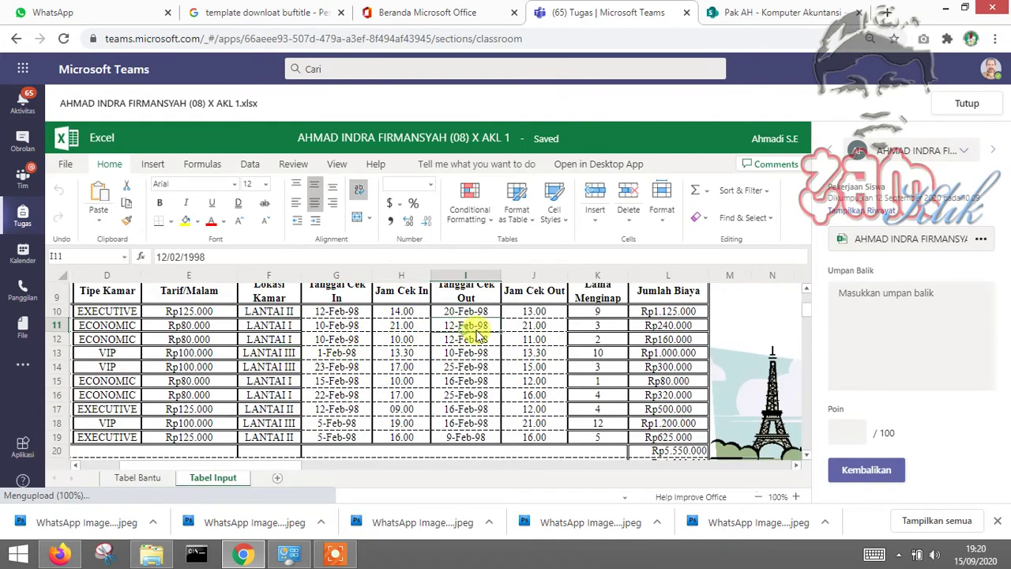
# Step: Give the first student the feedback "bagus" and 100 points, return the work, and close the submission
pyautogui.click(926, 322)
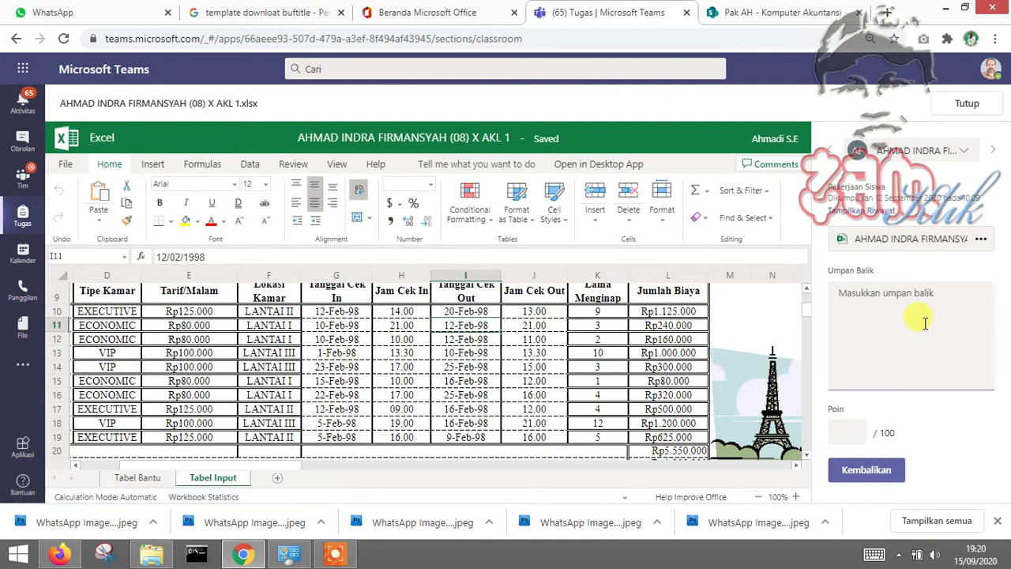
pyautogui.write('bagus')
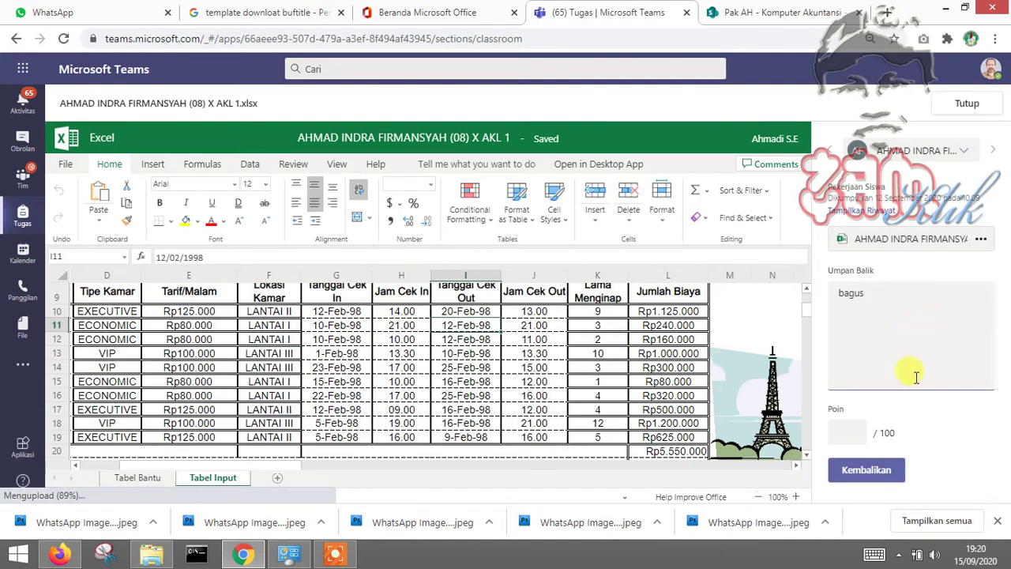
pyautogui.click(846, 430)
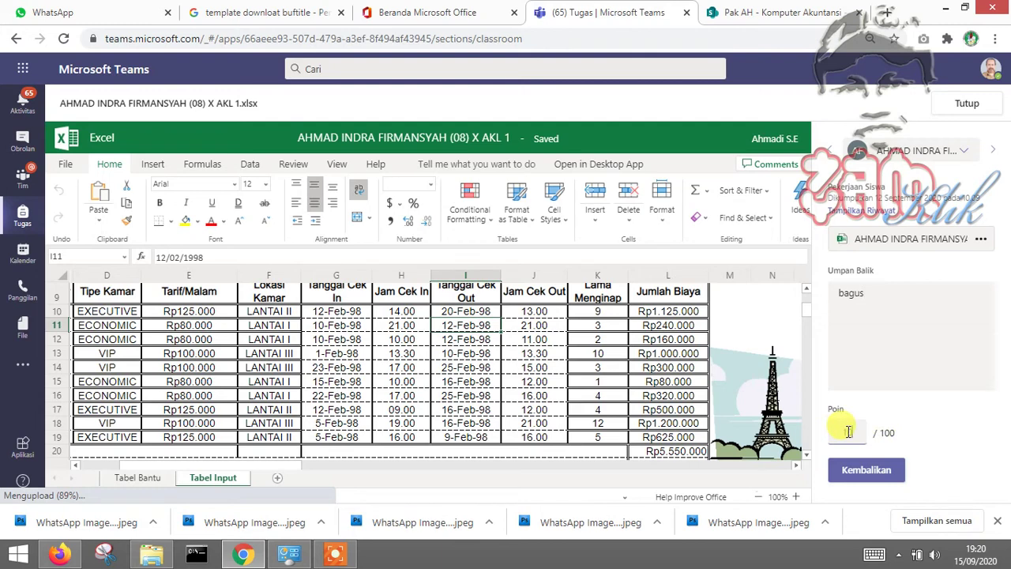
pyautogui.click(863, 474)
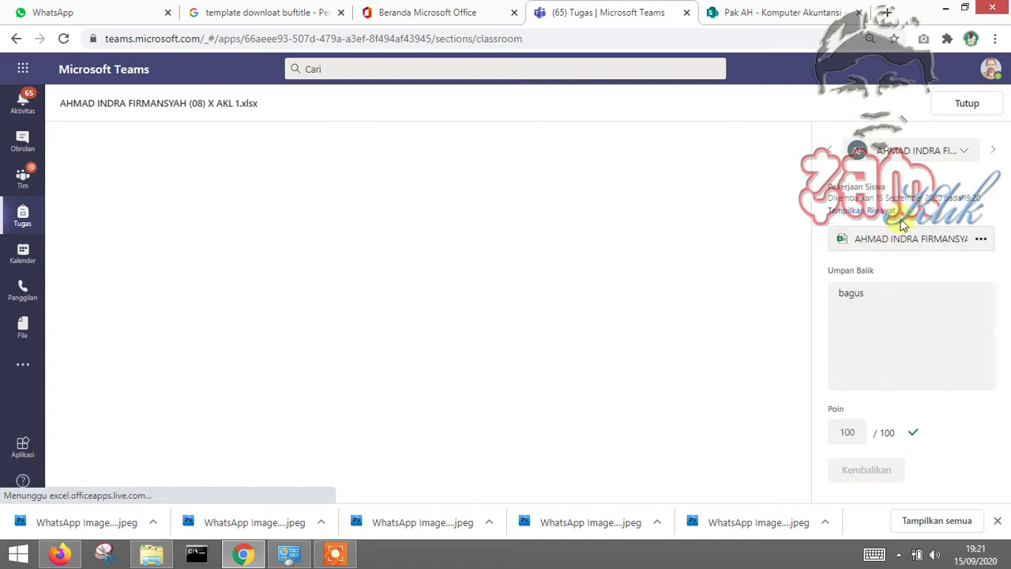
pyautogui.click(967, 107)
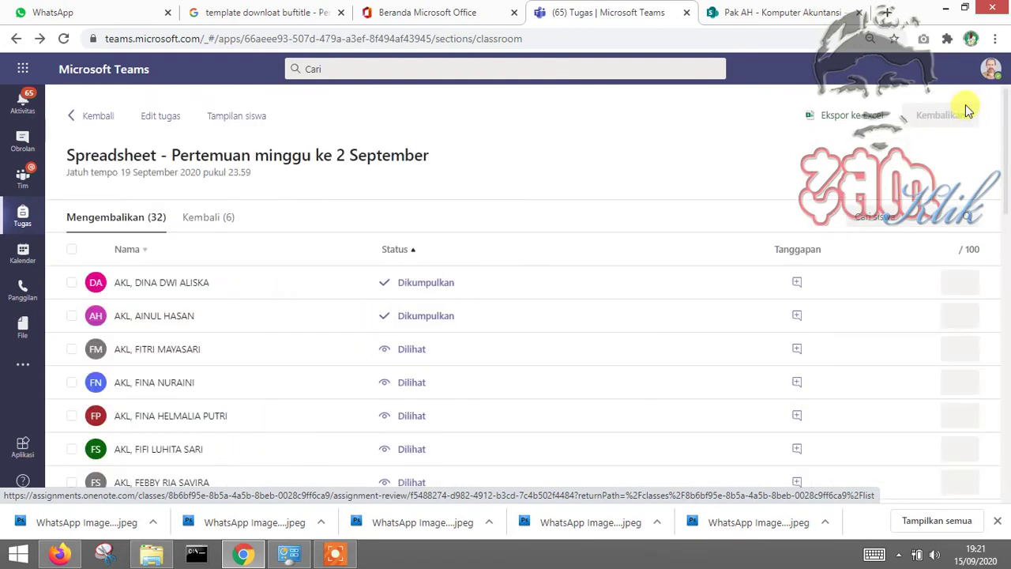
# Step: Open the next turned-in student's workbook and check the room type formula and check-out date on the Tabel Input sheet
pyautogui.click(445, 295)
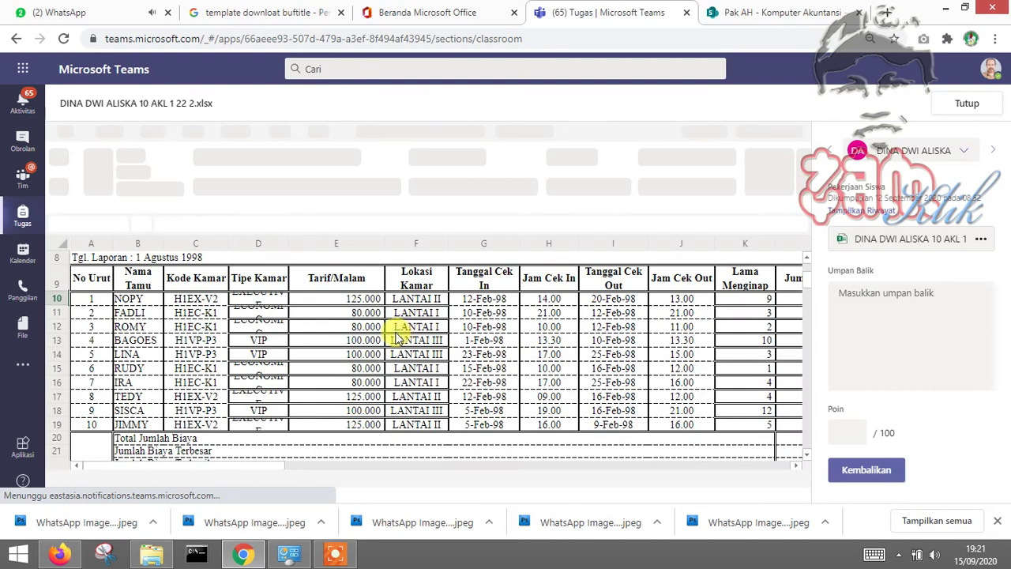
pyautogui.click(247, 326)
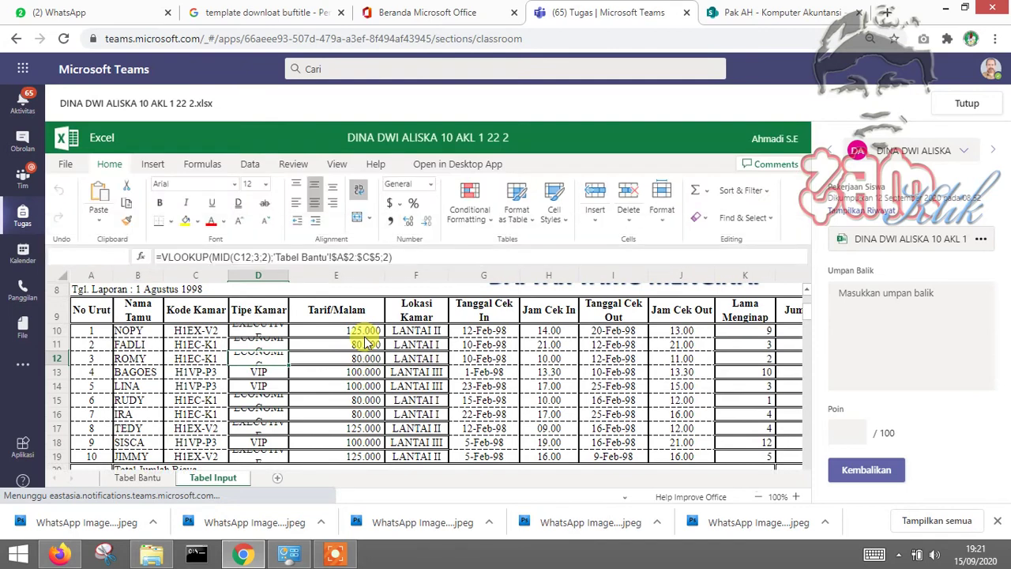
pyautogui.click(600, 345)
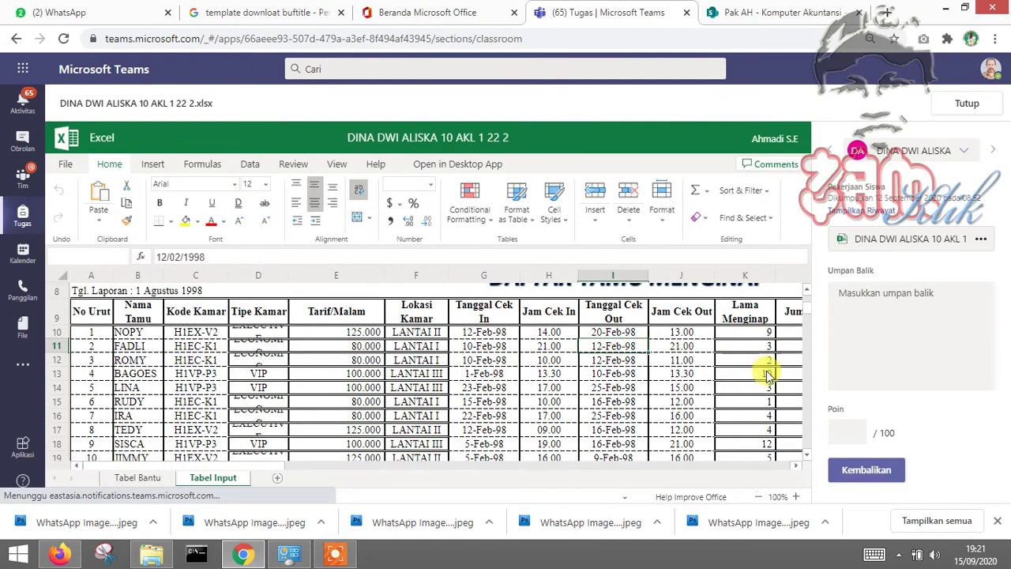
# Step: Give this second submission the feedback "bagus" and 100 points, return it, and close it
pyautogui.click(853, 334)
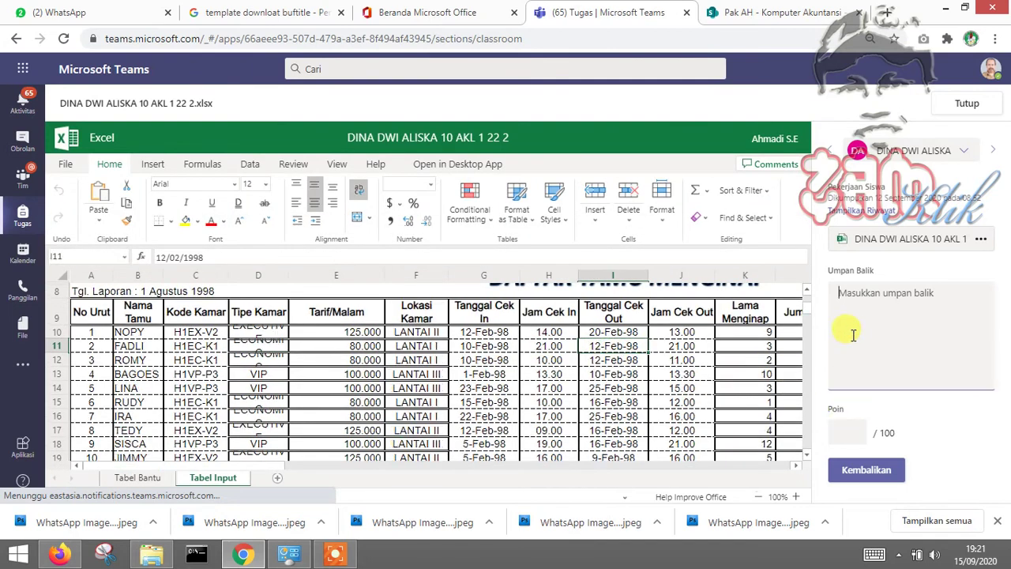
pyautogui.write('bagus')
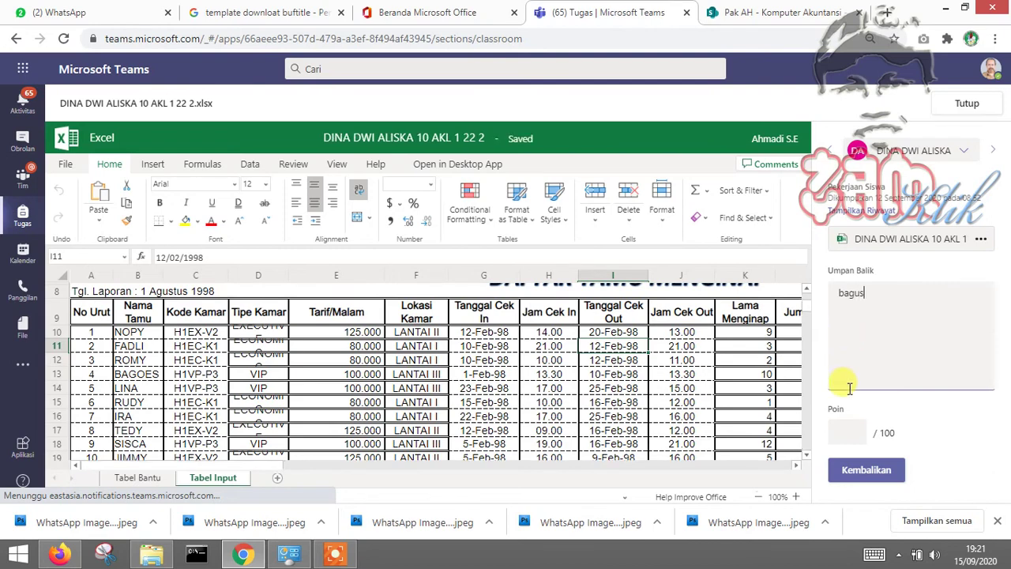
pyautogui.click(850, 433)
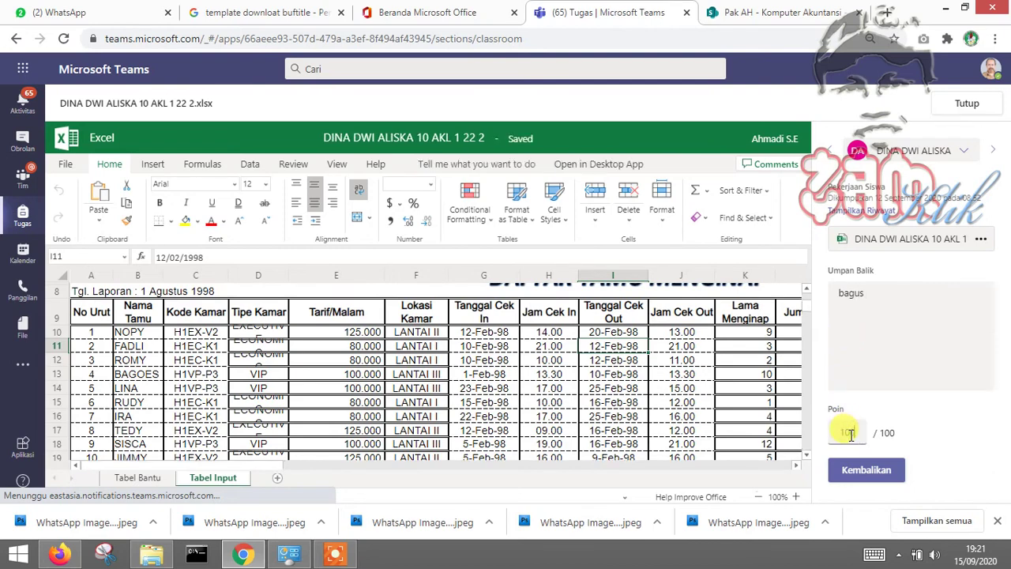
pyautogui.write('100')
pyautogui.click(867, 470)
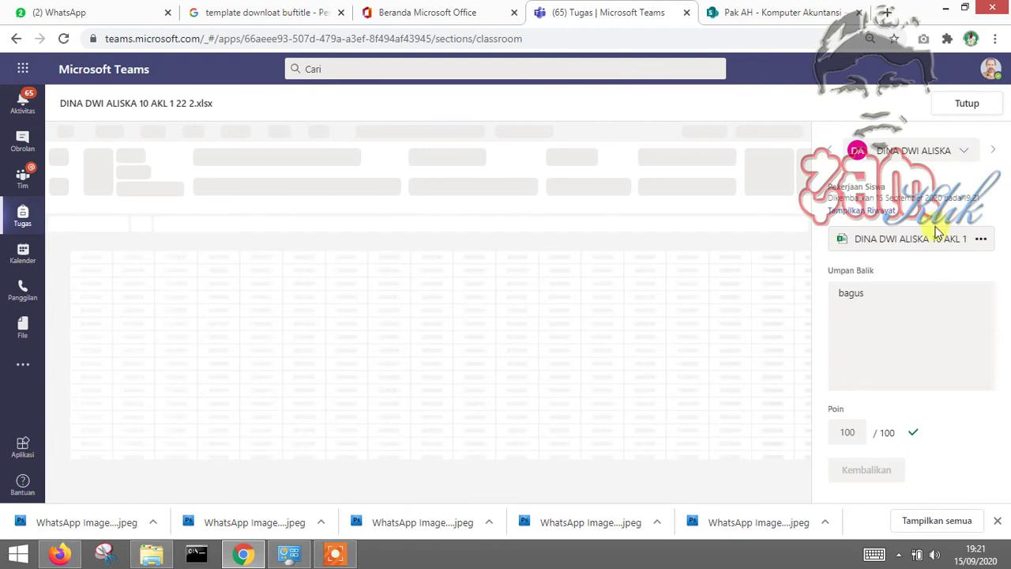
pyautogui.click(964, 106)
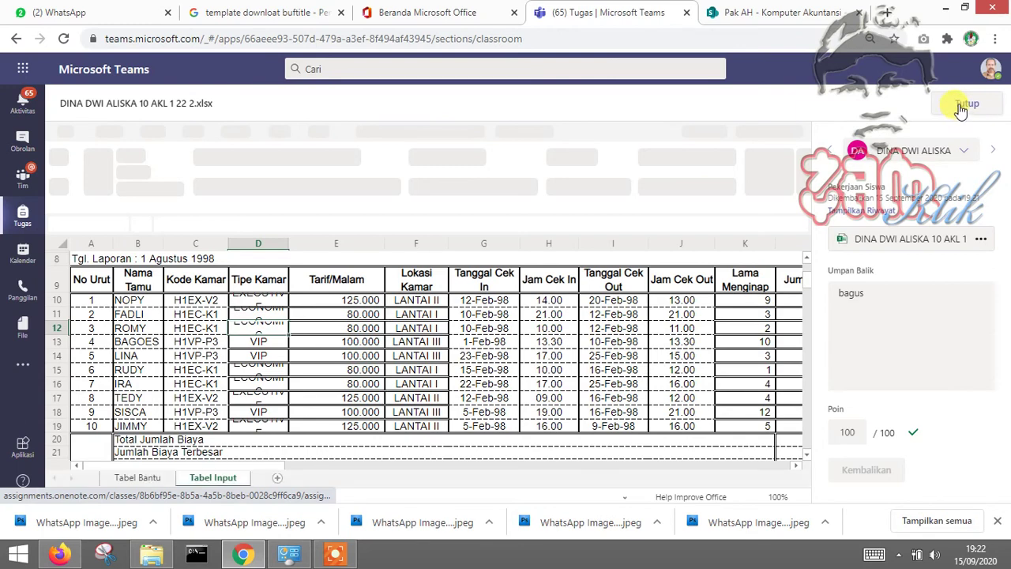
pyautogui.click(959, 108)
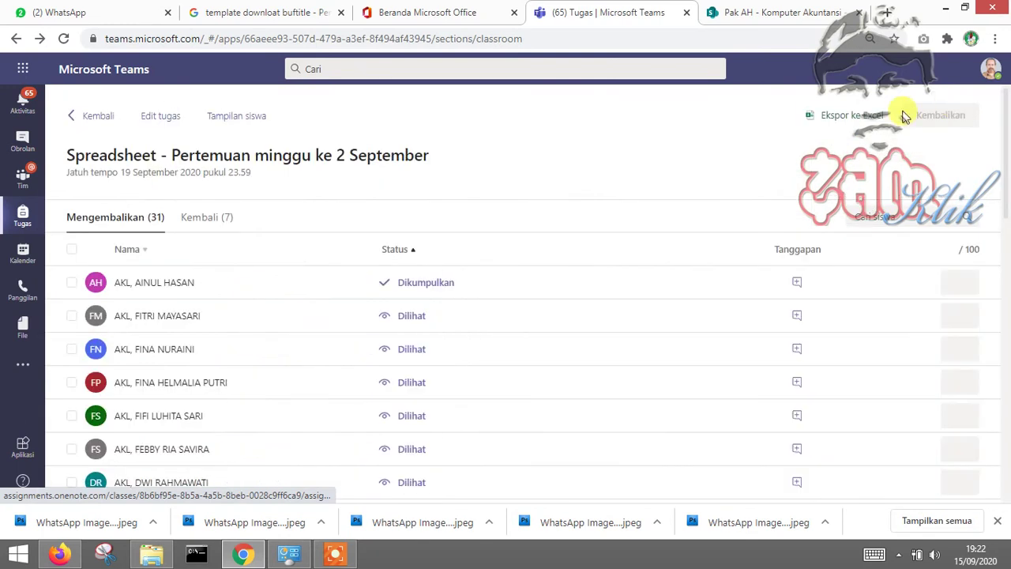
# Step: Open the last turned-in student's workbook and examine the dates, times, room locations and rate formula in the guest table
pyautogui.click(473, 286)
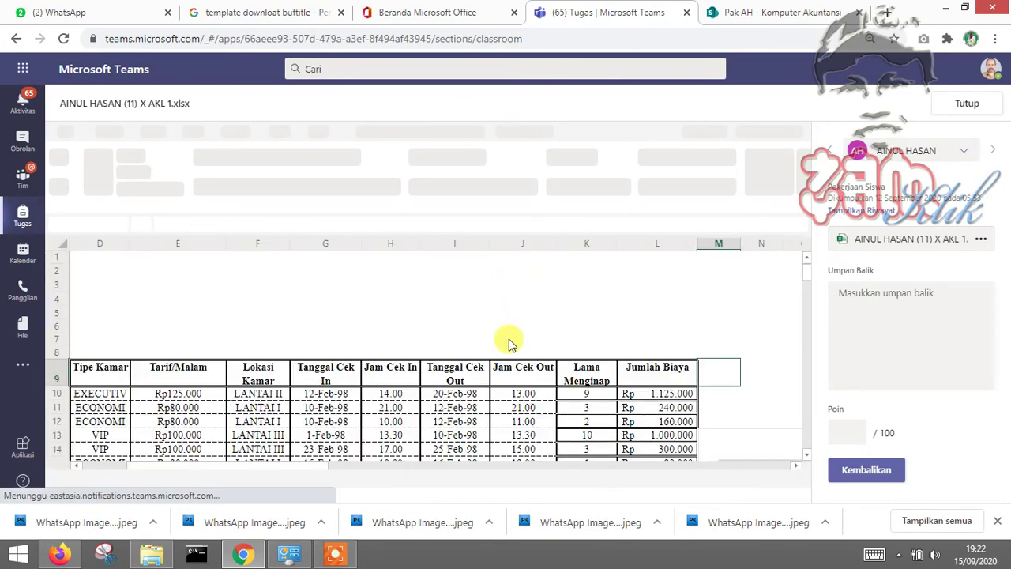
pyautogui.scroll(-5, 442, 332)
pyautogui.click(387, 290)
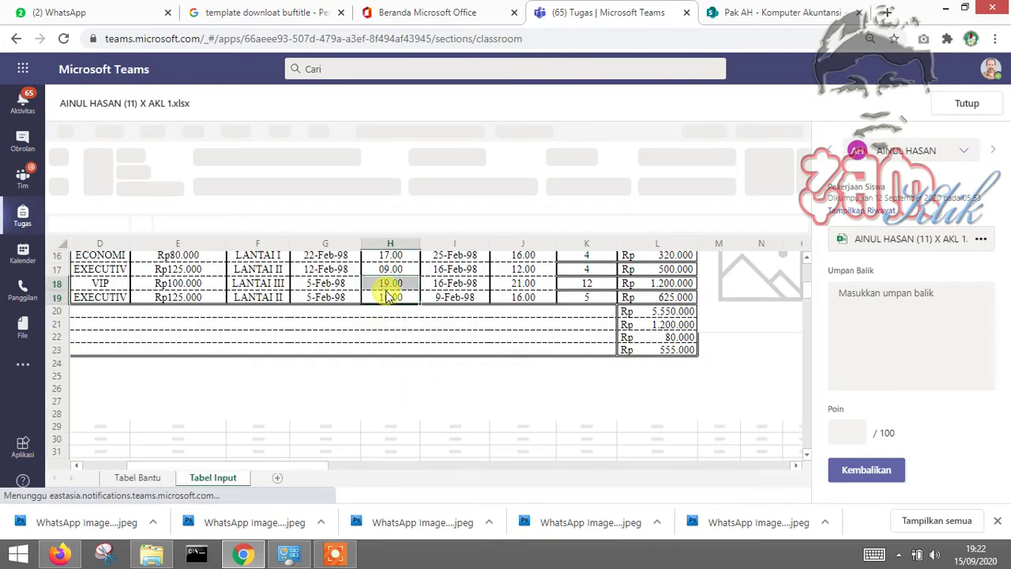
pyautogui.click(448, 290)
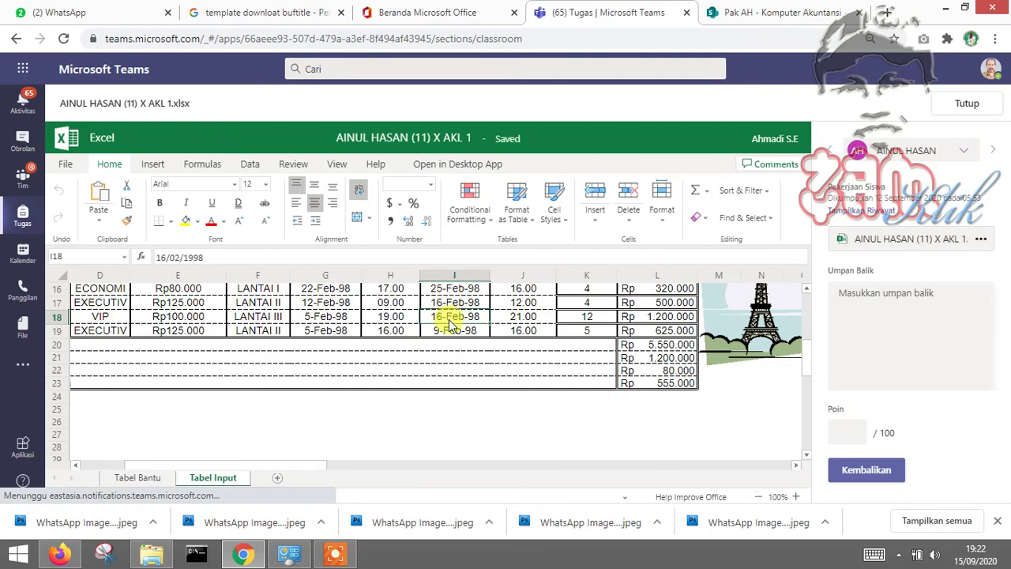
pyautogui.scroll(4, 426, 340)
pyautogui.scroll(-3, 462, 357)
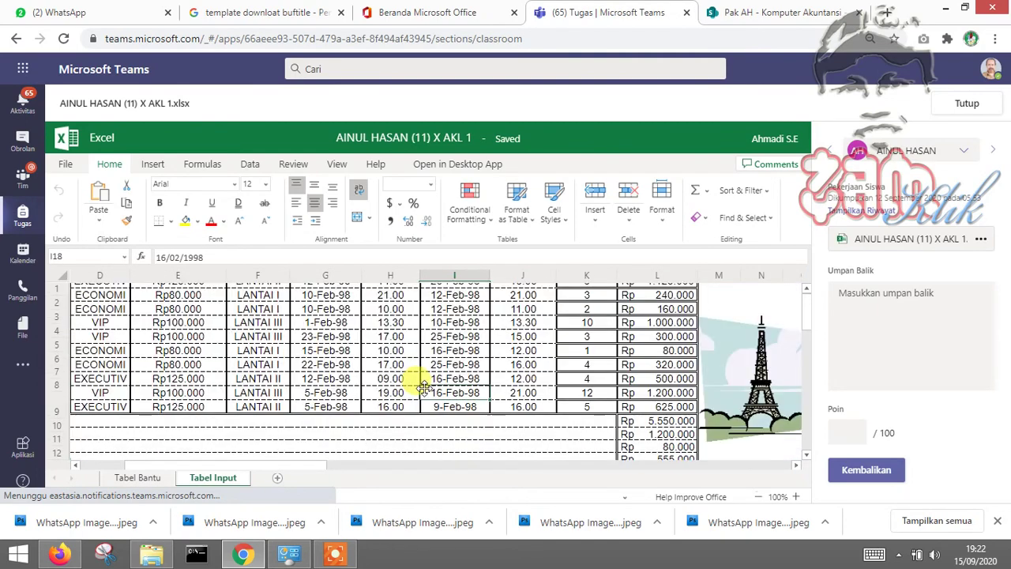
pyautogui.click(370, 371)
pyautogui.click(314, 359)
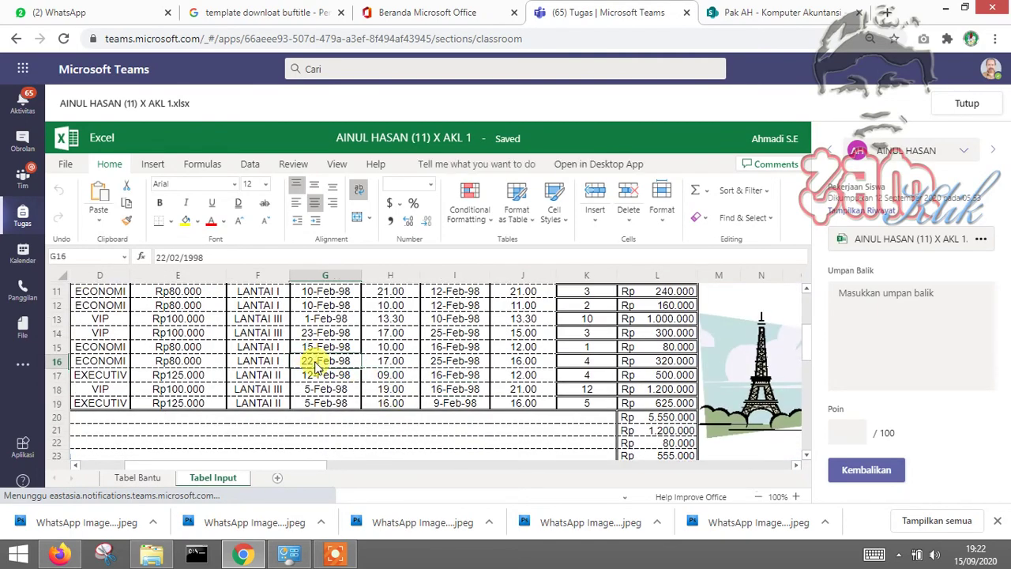
pyautogui.click(264, 357)
pyautogui.click(219, 356)
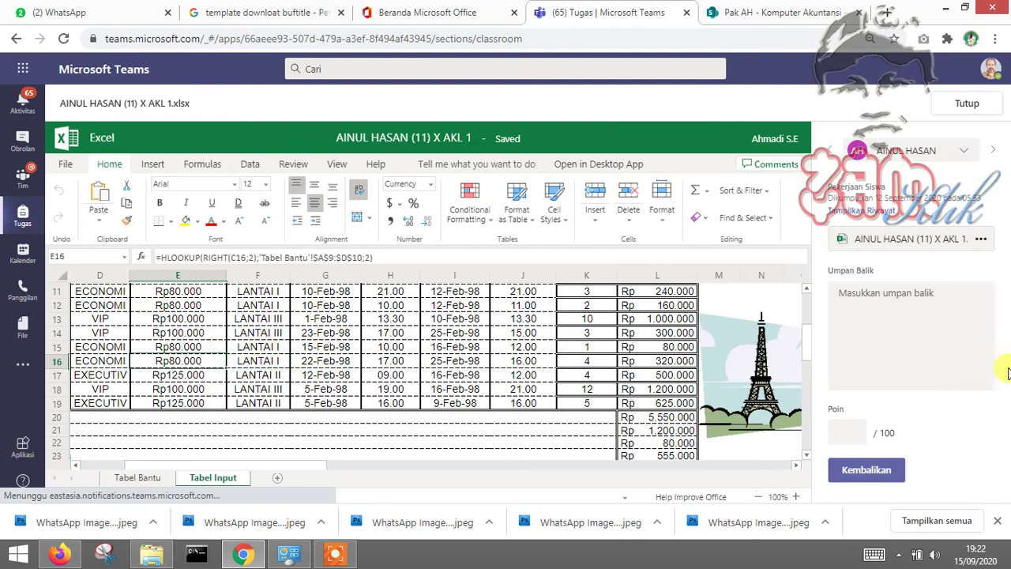
# Step: Enter the feedback "bagus" and 100 points for the open submission and return it to the student
pyautogui.write('bagus')
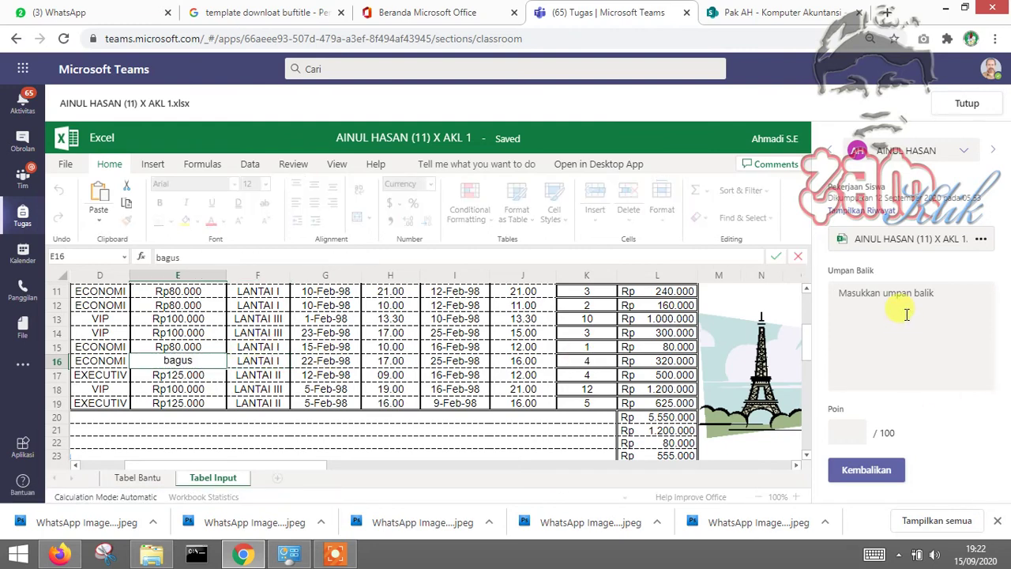
pyautogui.click(907, 314)
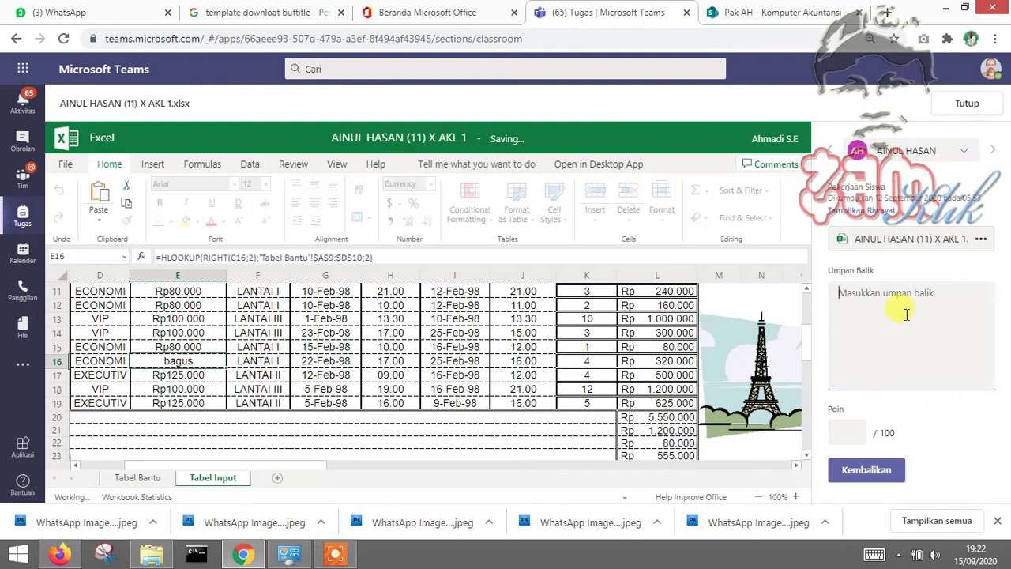
pyautogui.write('bagus')
pyautogui.click(852, 433)
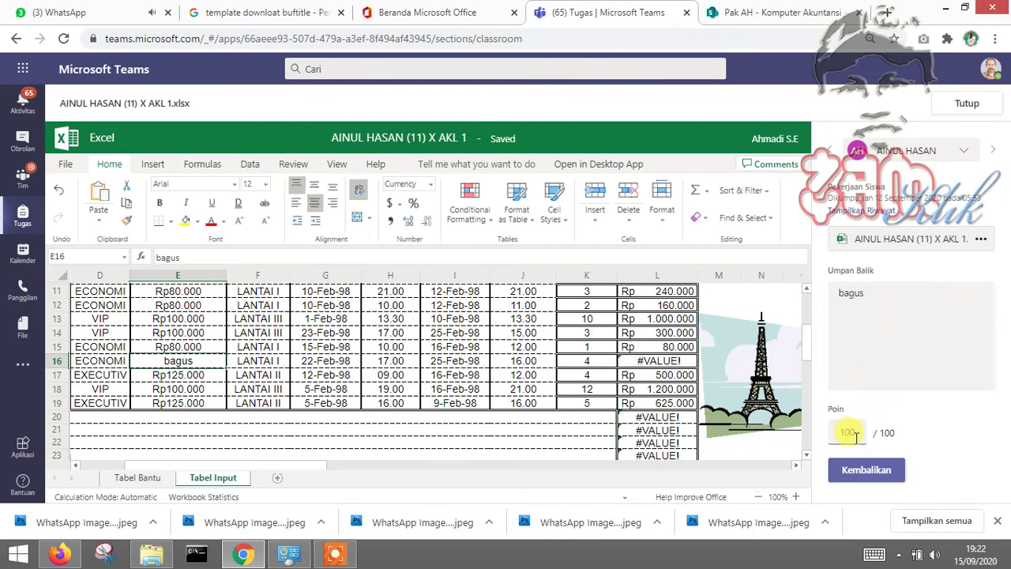
pyautogui.write('100')
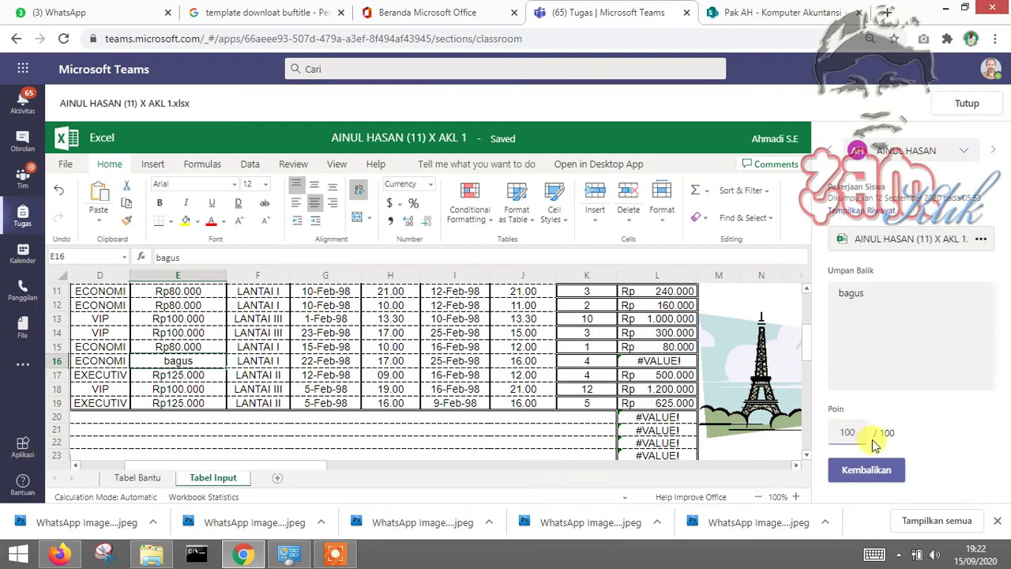
pyautogui.click(906, 429)
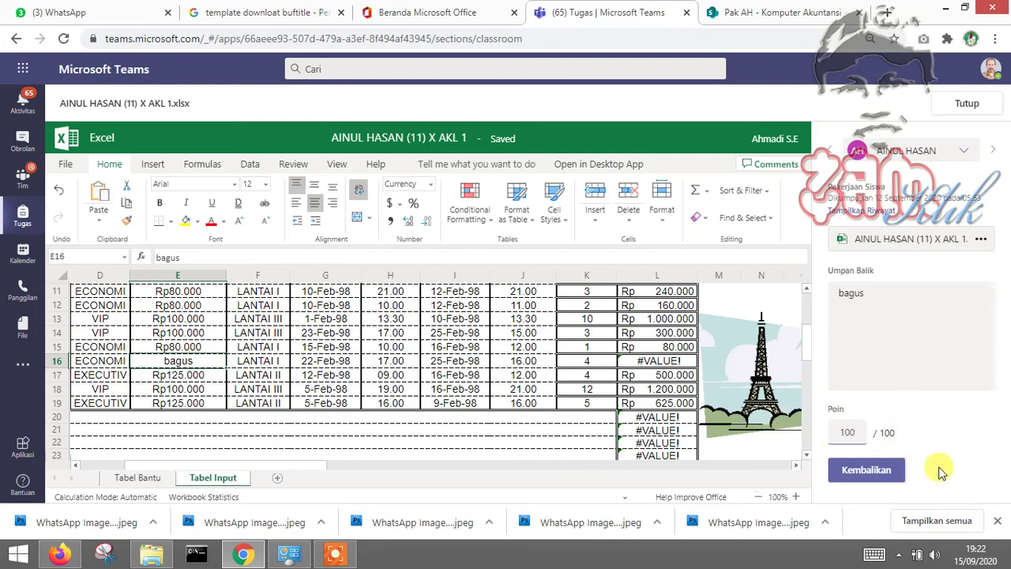
pyautogui.click(881, 472)
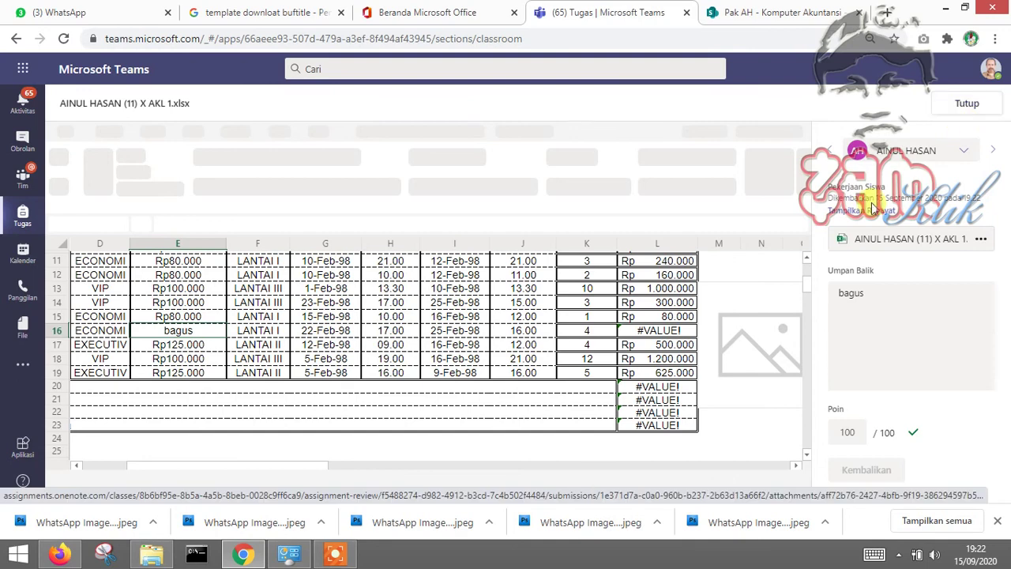
# Step: Restore the overwritten rate formula in cell E16 by filling the lookup formula from E15 down through E17
pyautogui.click(644, 327)
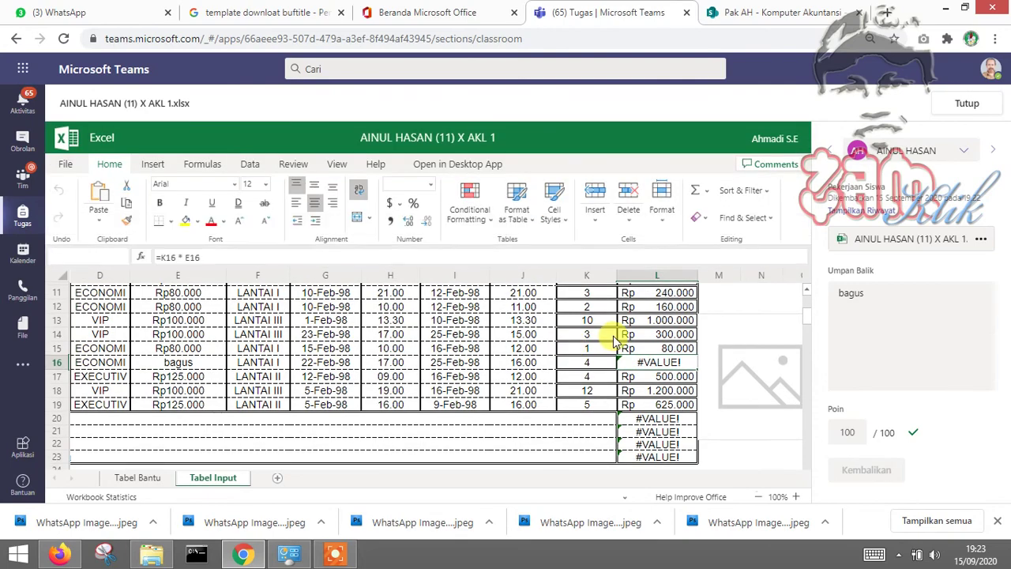
pyautogui.click(664, 350)
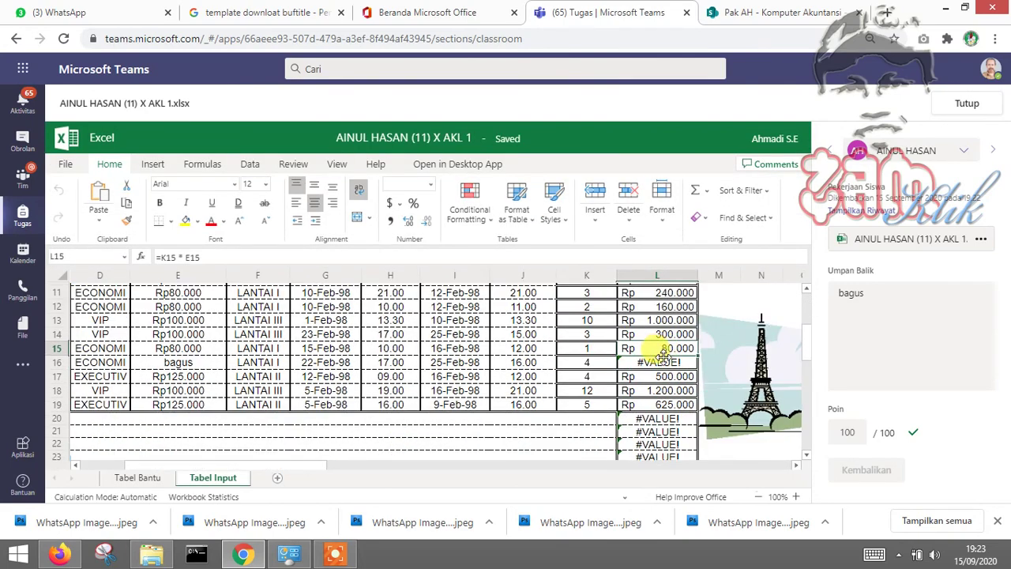
pyautogui.click(456, 364)
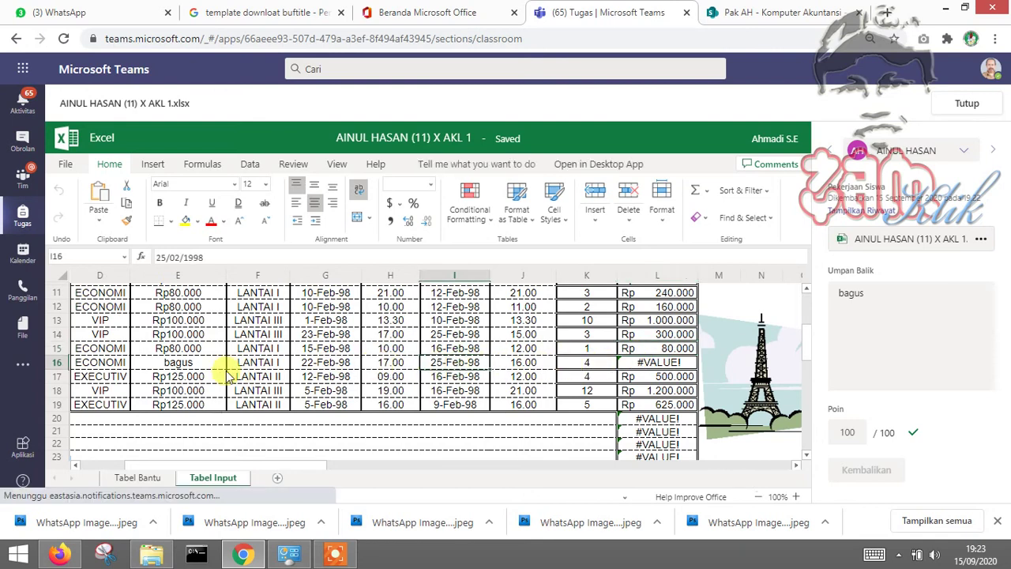
pyautogui.click(189, 363)
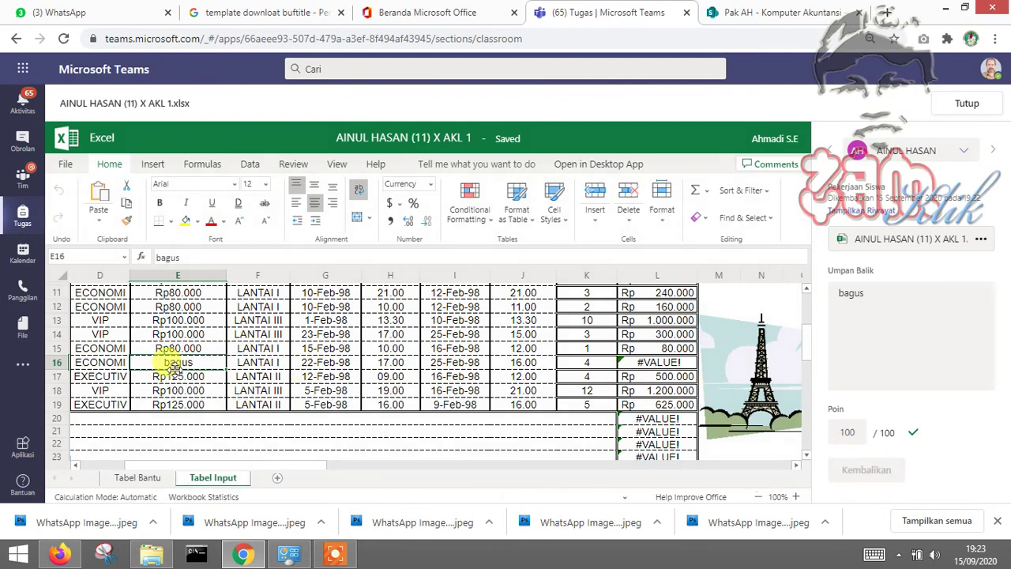
pyautogui.click(178, 348)
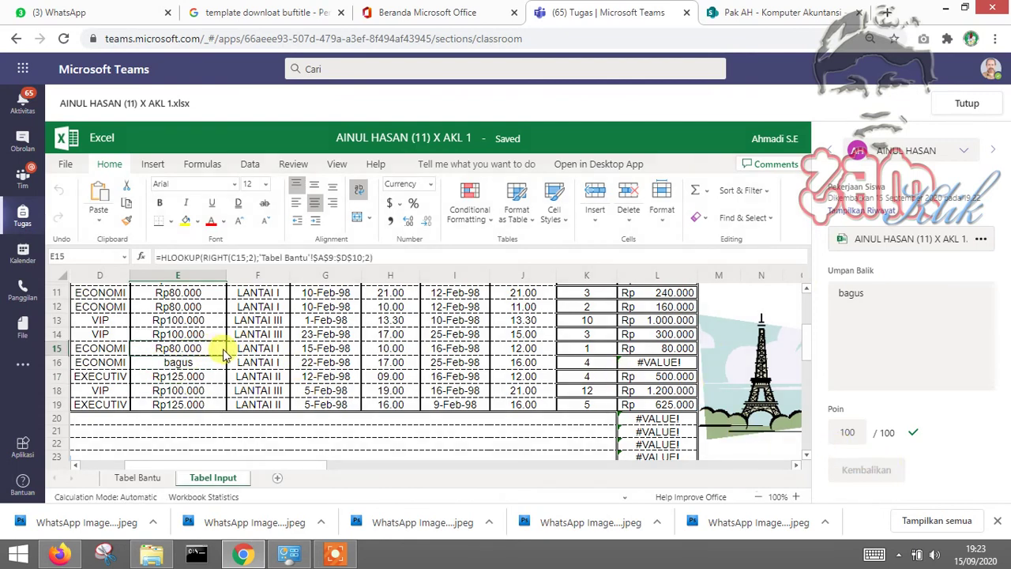
pyautogui.moveTo(226, 355); pyautogui.dragTo(229, 380)
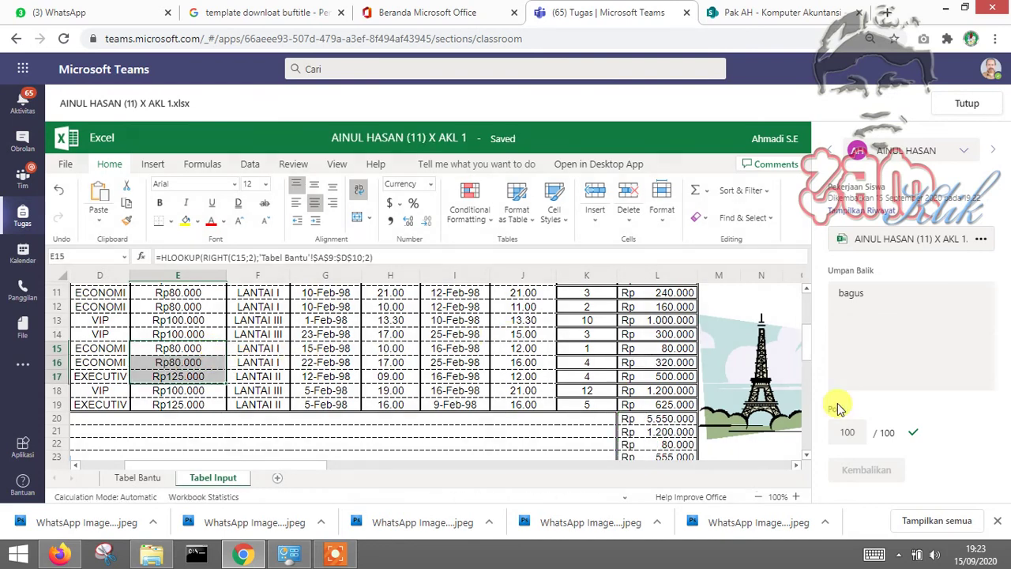
# Step: Close the graded workbook and look over the assignment's list of students whose work is not yet returned
pyautogui.click(970, 106)
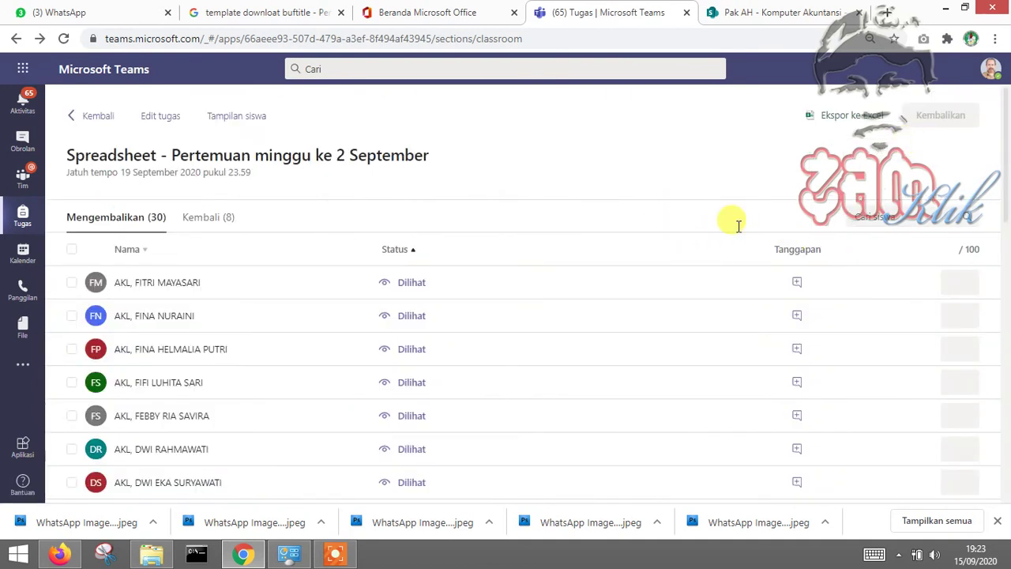
pyautogui.scroll(-1, 406, 289)
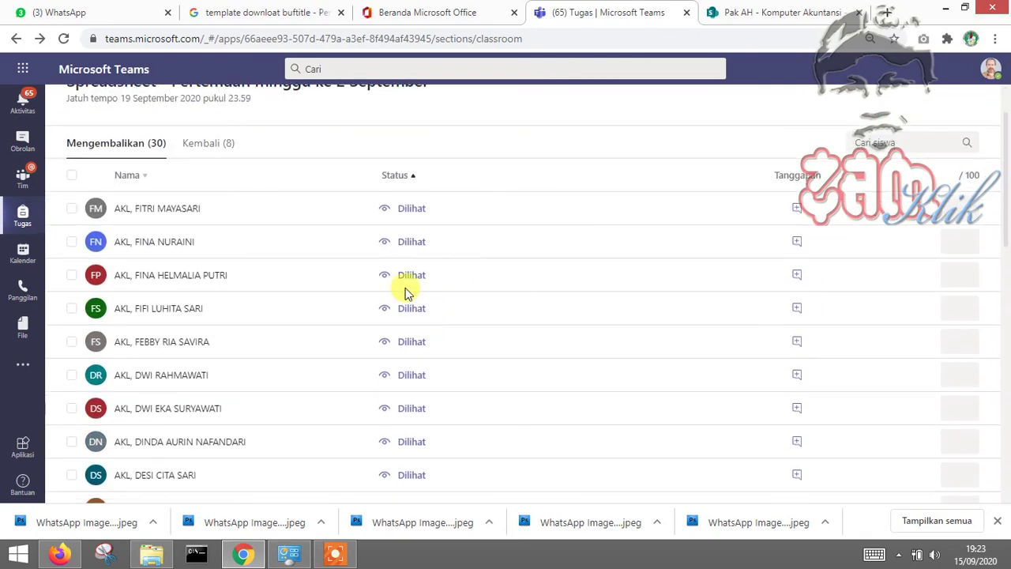
pyautogui.scroll(1, 406, 289)
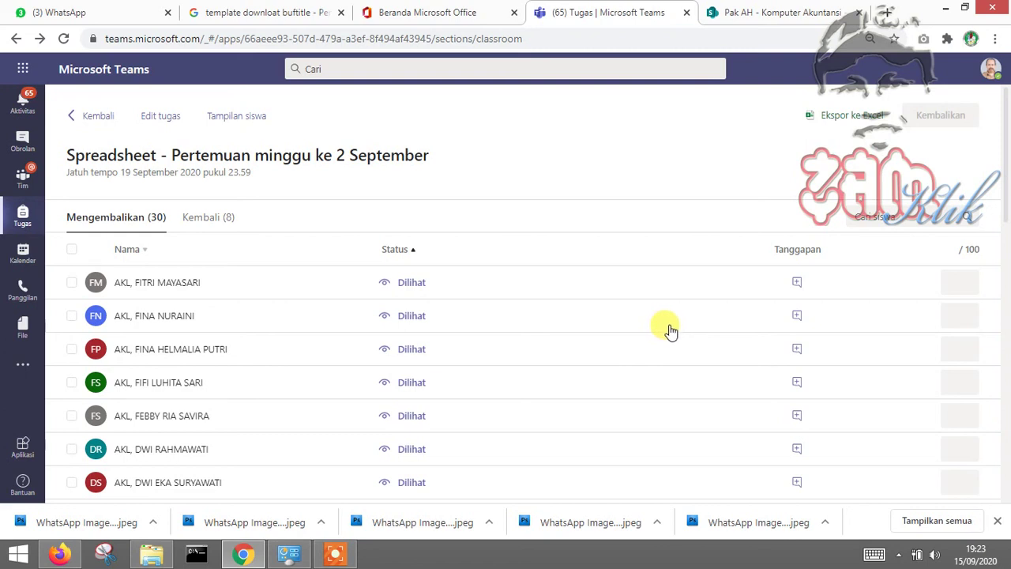
# Step: Enter trial points of 3, 4, 5, 6 and 7 for the first five students directly in the assignment list
pyautogui.click(959, 284)
pyautogui.click(963, 282)
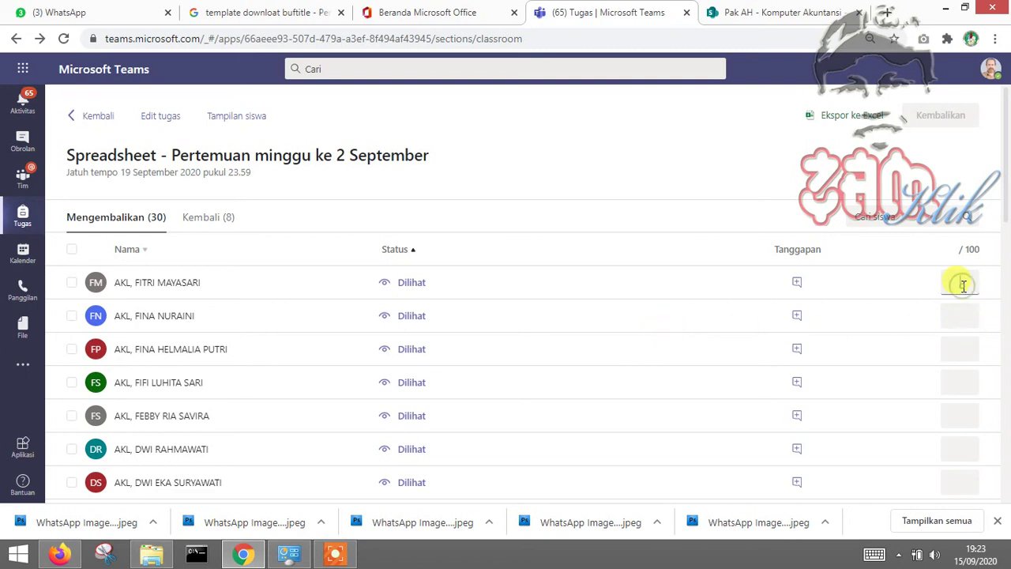
pyautogui.write('3')
pyautogui.click(960, 315)
pyautogui.write('4')
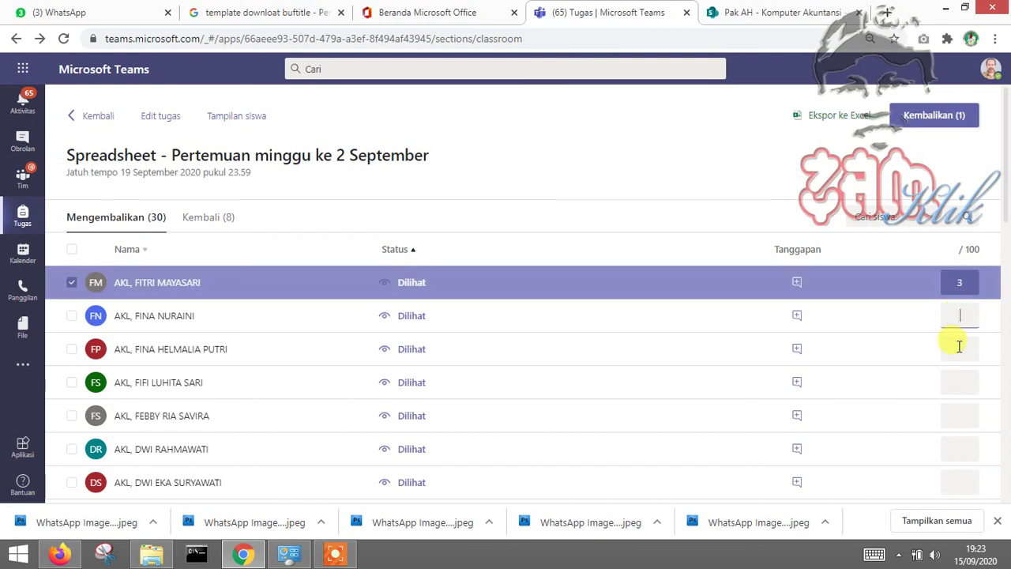
pyautogui.click(958, 348)
pyautogui.write('5')
pyautogui.click(958, 380)
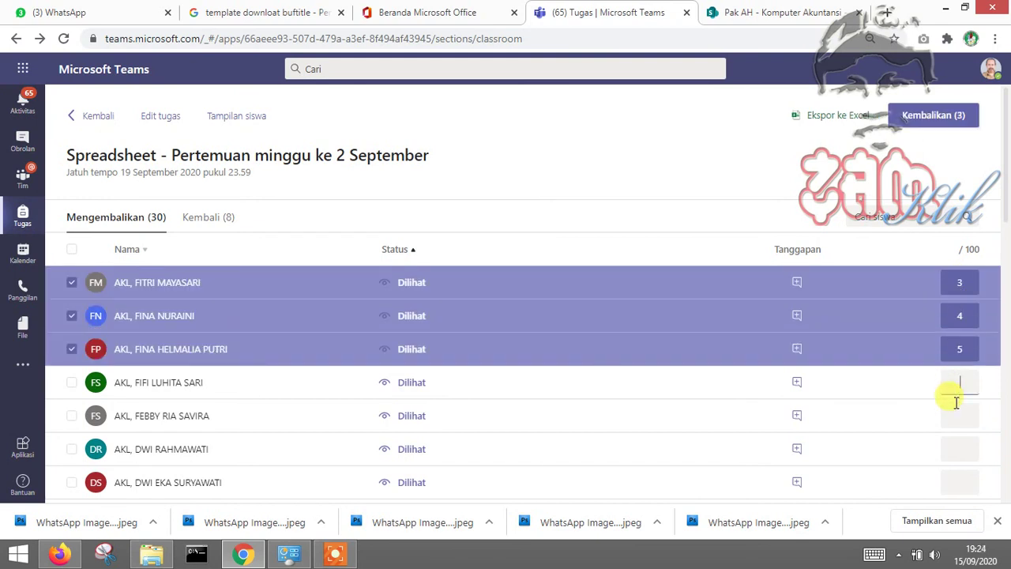
pyautogui.write('6')
pyautogui.click(954, 407)
pyautogui.write('7')
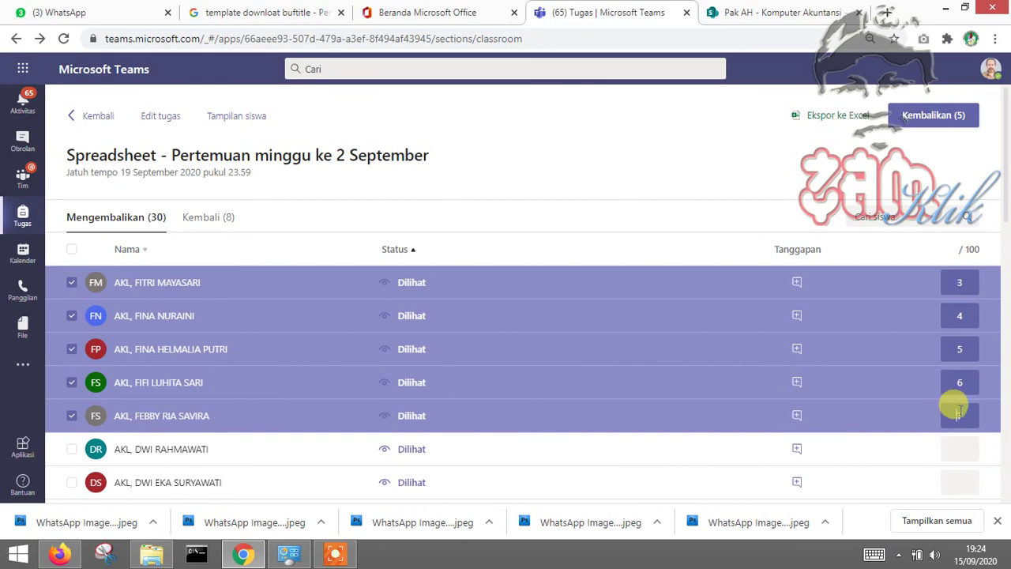
# Step: Clear the trial points of the first five students, working upward from the fifth to the first
pyautogui.press('BackSpace')
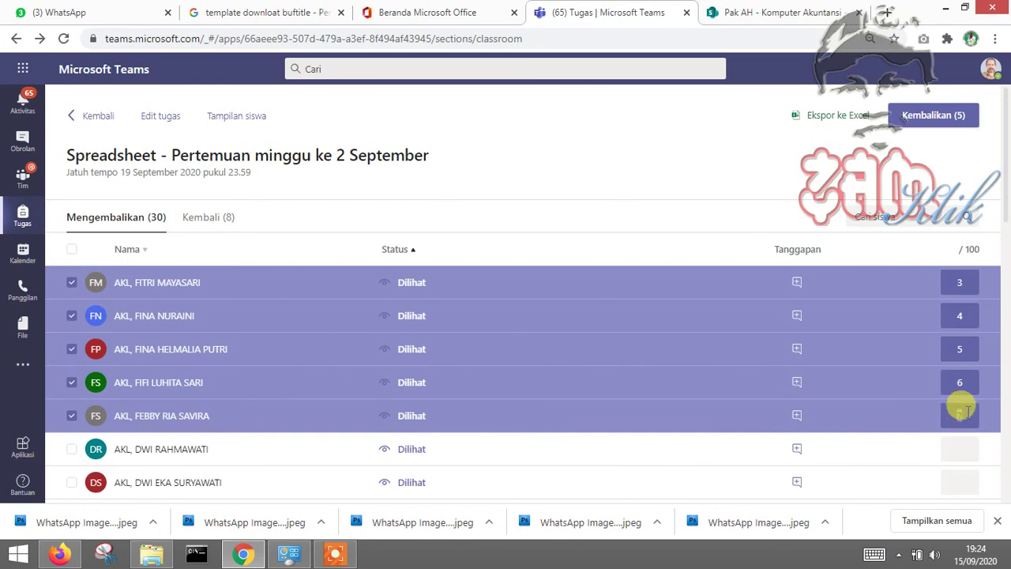
pyautogui.doubleClick(962, 382)
pyautogui.press('BackSpace')
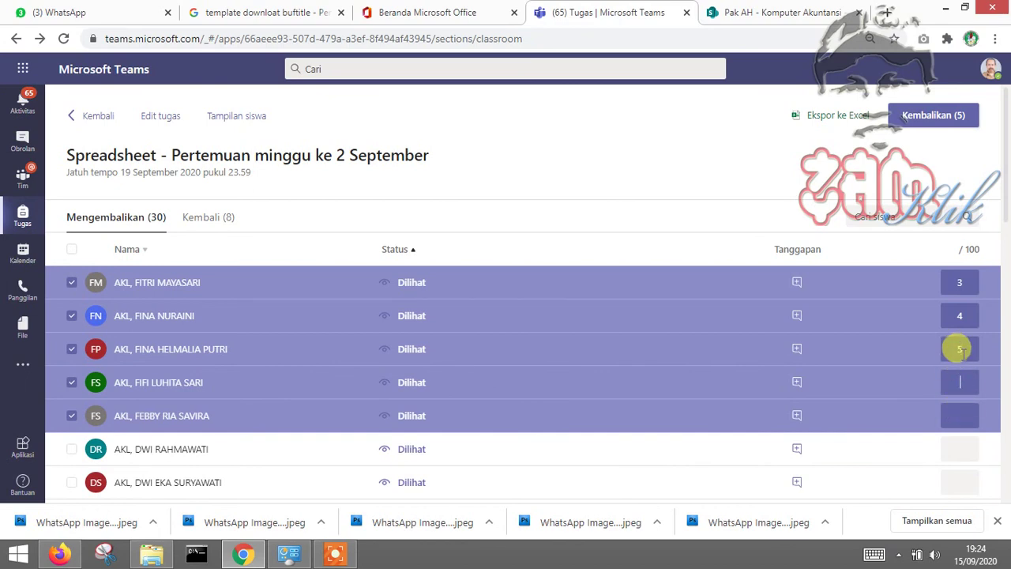
pyautogui.doubleClick(958, 346)
pyautogui.press('BackSpace')
pyautogui.doubleClick(962, 316)
pyautogui.press('BackSpace')
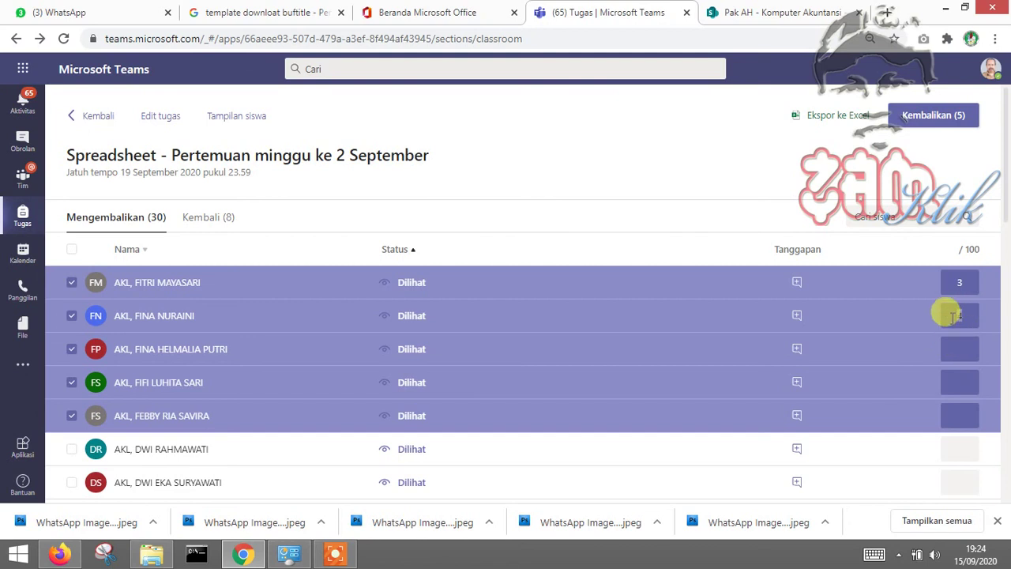
pyautogui.doubleClick(939, 281)
pyautogui.press('BackSpace')
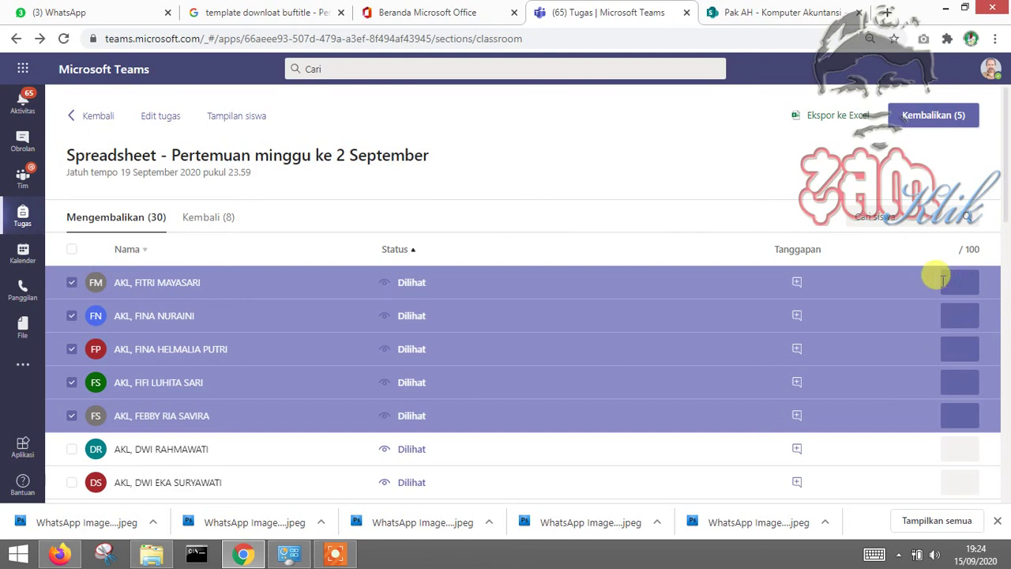